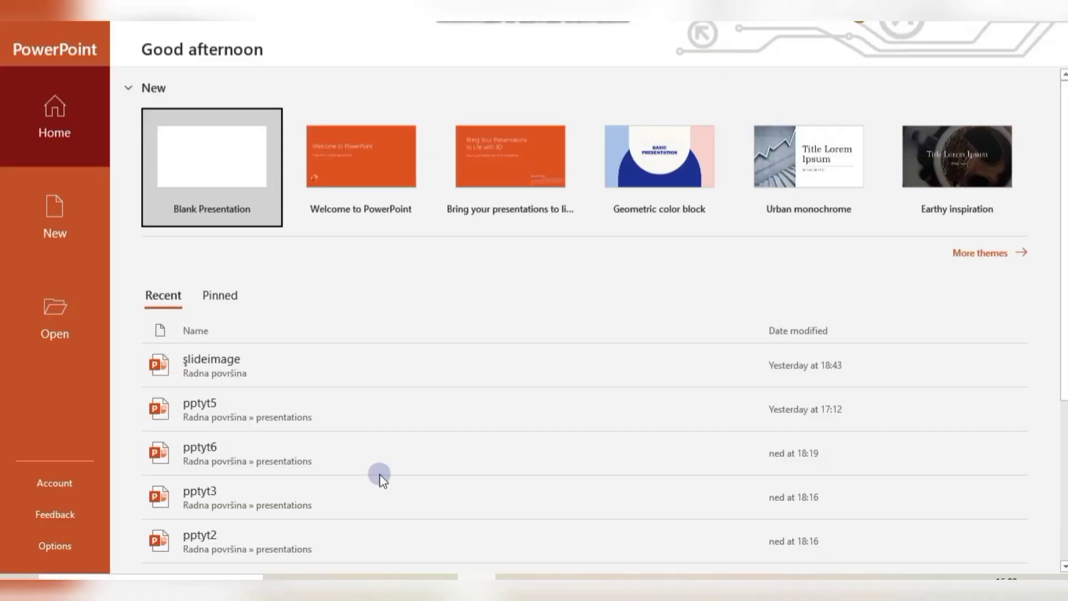
Step: Create a blank presentation, give slide 1 the Blank layout, and zoom the view out
click(216, 197)
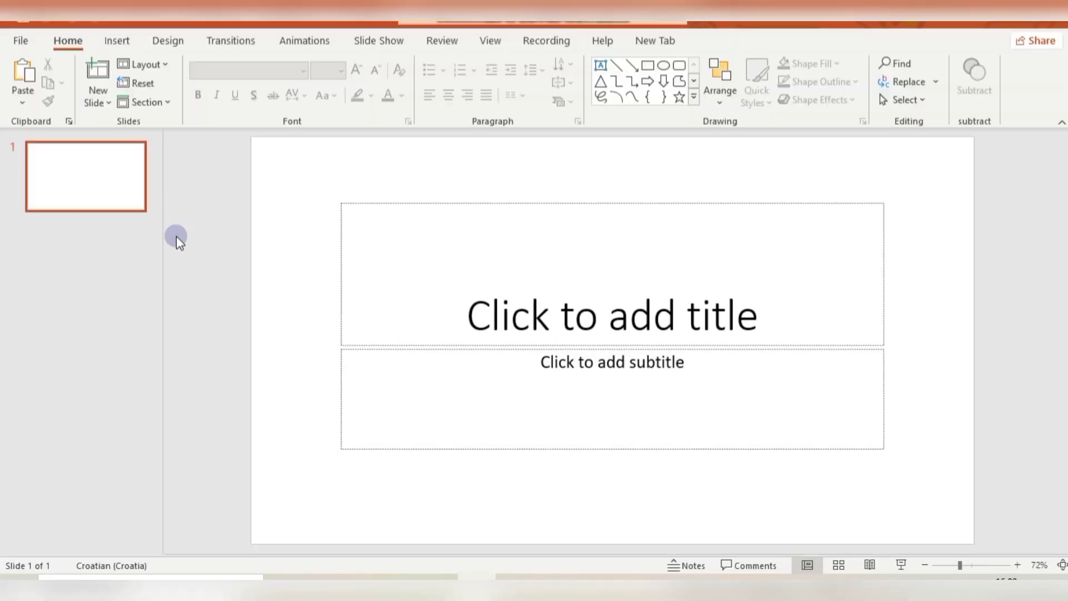
right_click(116, 206)
mouse_move(205, 406)
click(283, 487)
click(924, 566)
click(923, 565)
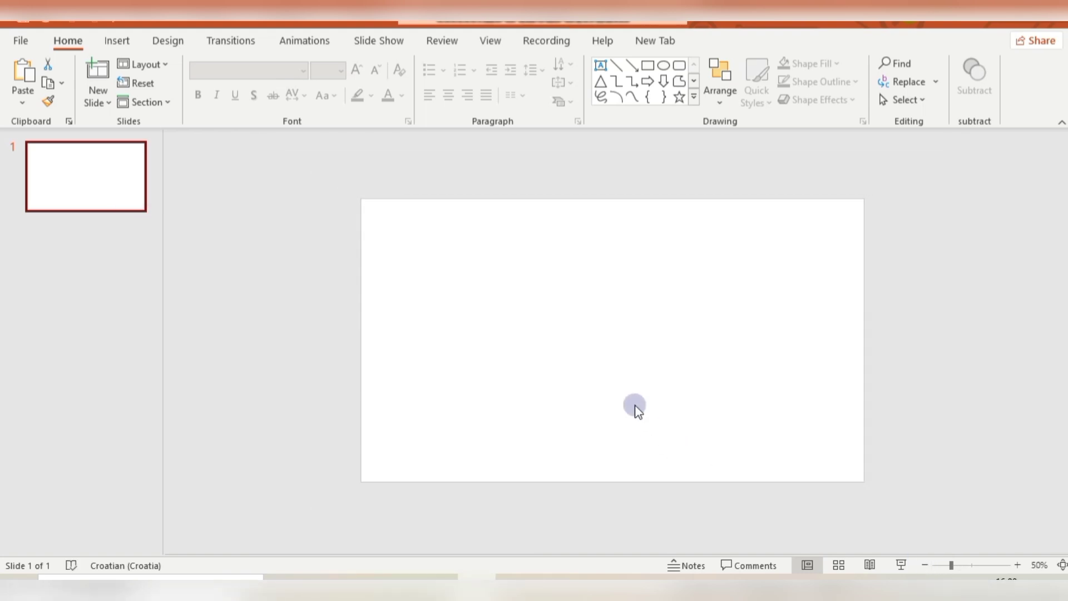
Step: Draw a slide-sized rectangle filled orange with no outline
click(113, 38)
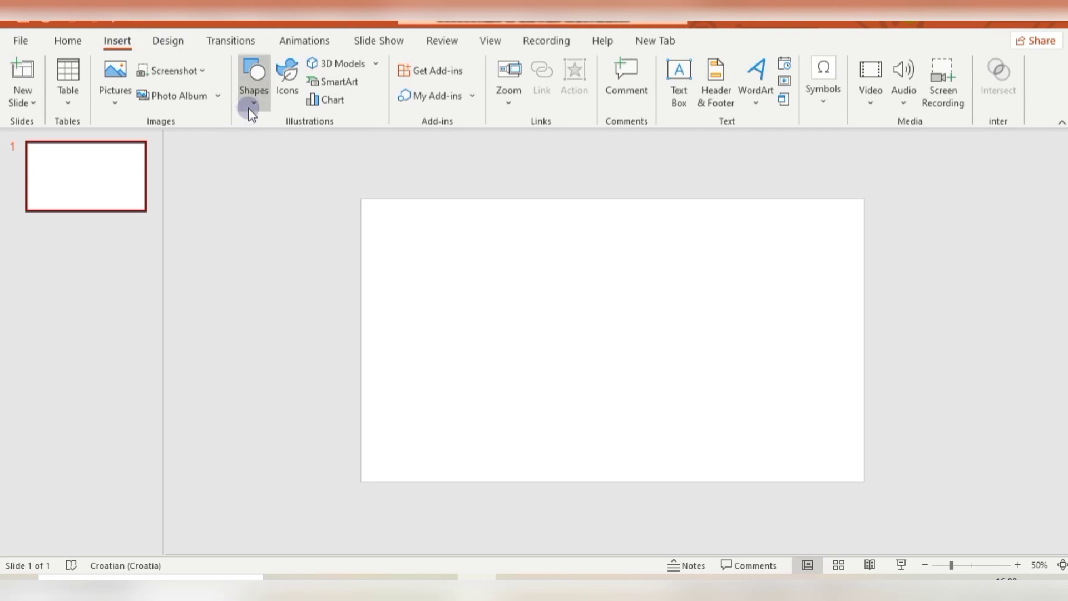
click(253, 106)
click(294, 145)
drag(365, 197, 865, 482)
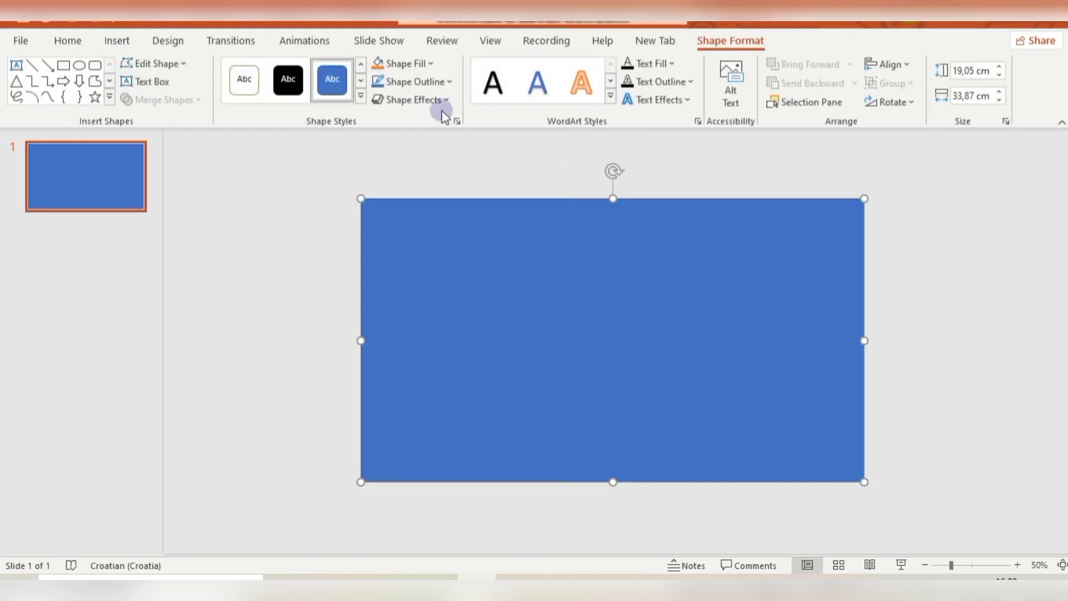
click(378, 63)
click(440, 82)
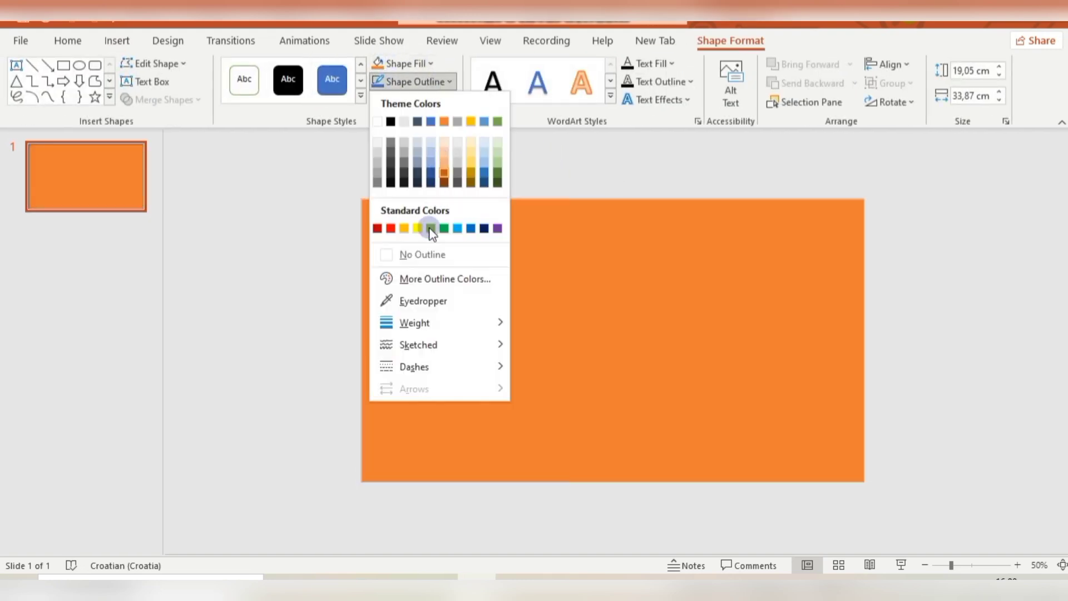
click(424, 254)
Step: Duplicate the orange rectangle, shift the copy up and left, and fill it light green
key(ctrl+d)
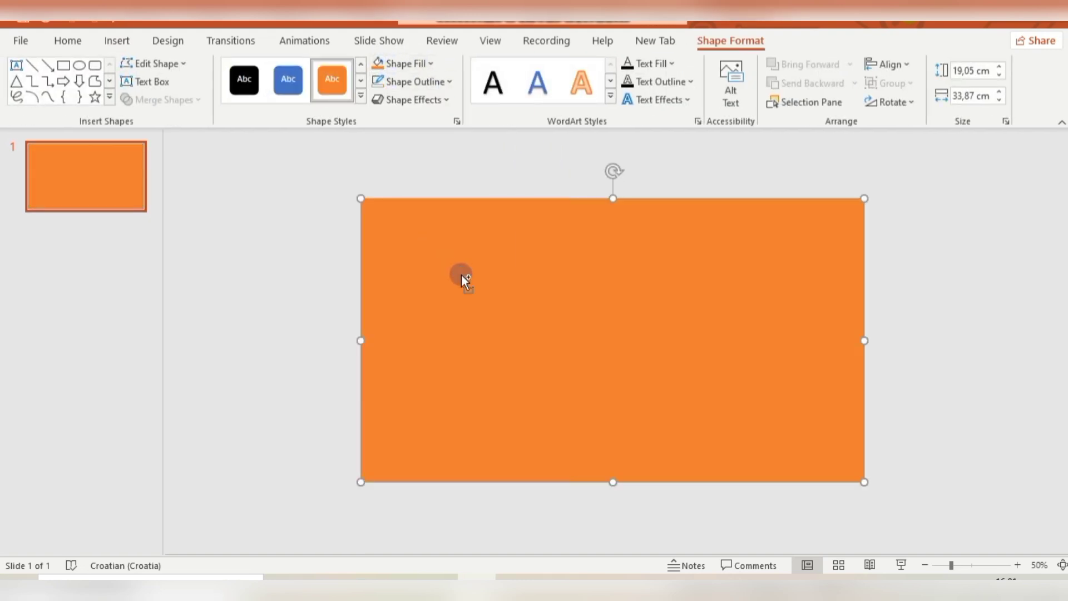
drag(518, 296, 411, 253)
click(430, 61)
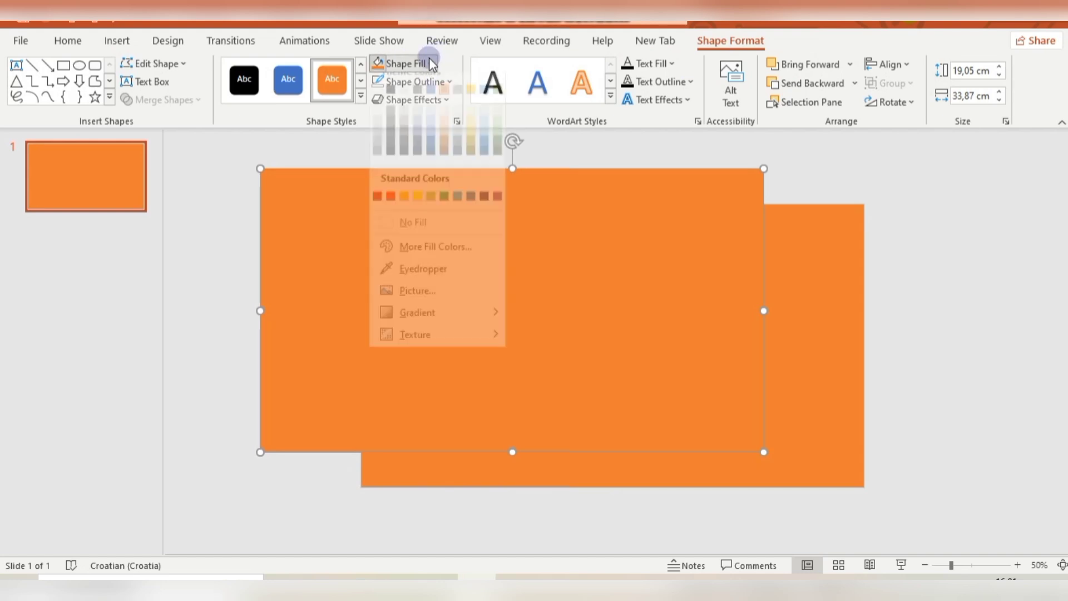
click(495, 143)
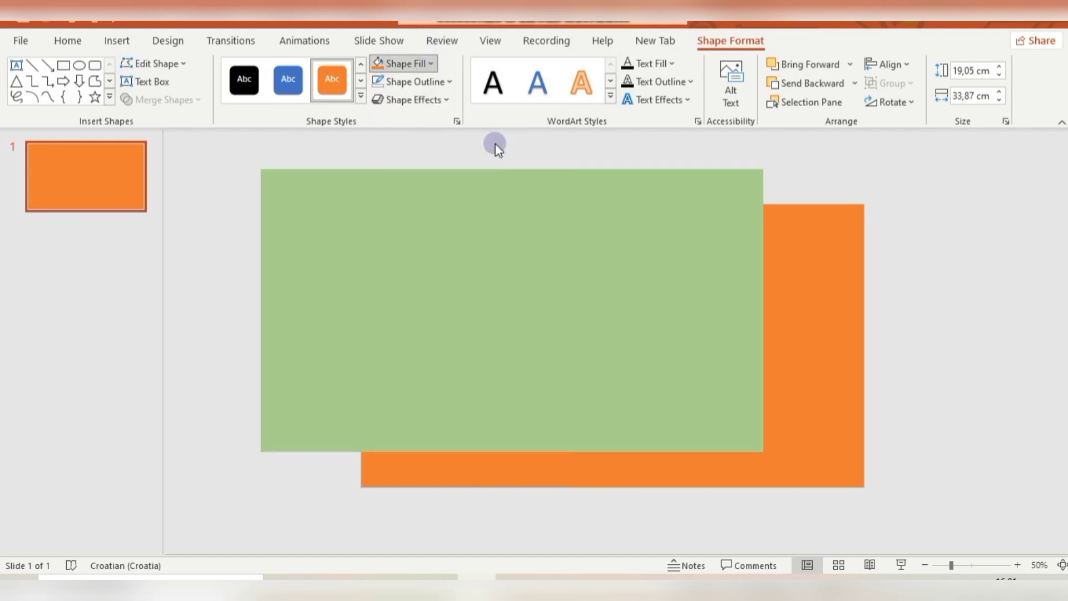
Step: Enlarge the green rectangle, turn on guides, and rotate it into a diagonal position
click(928, 566)
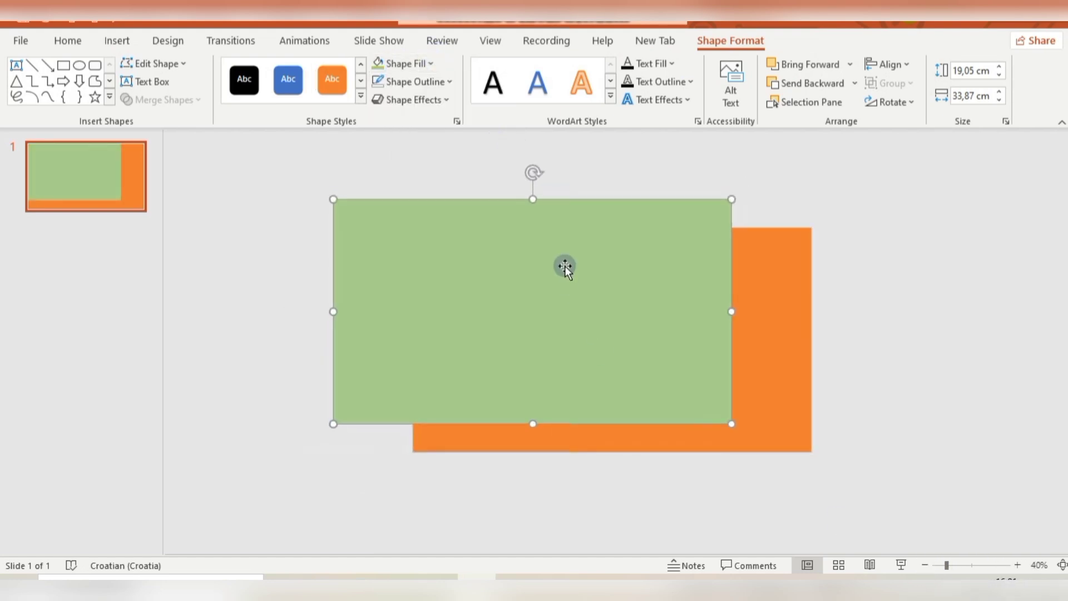
drag(734, 426, 821, 470)
drag(638, 392, 477, 380)
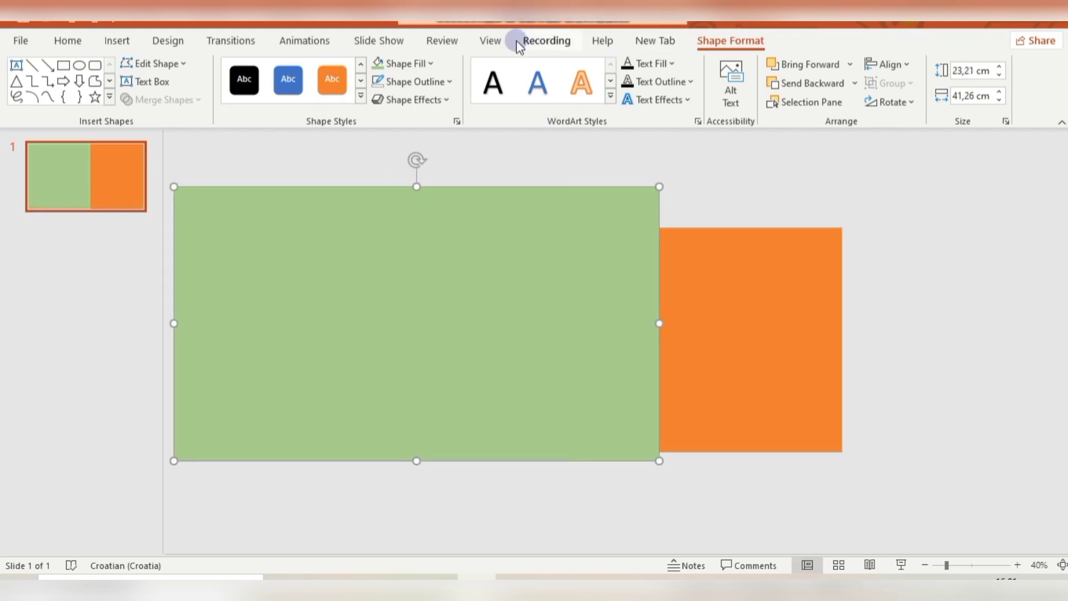
click(491, 40)
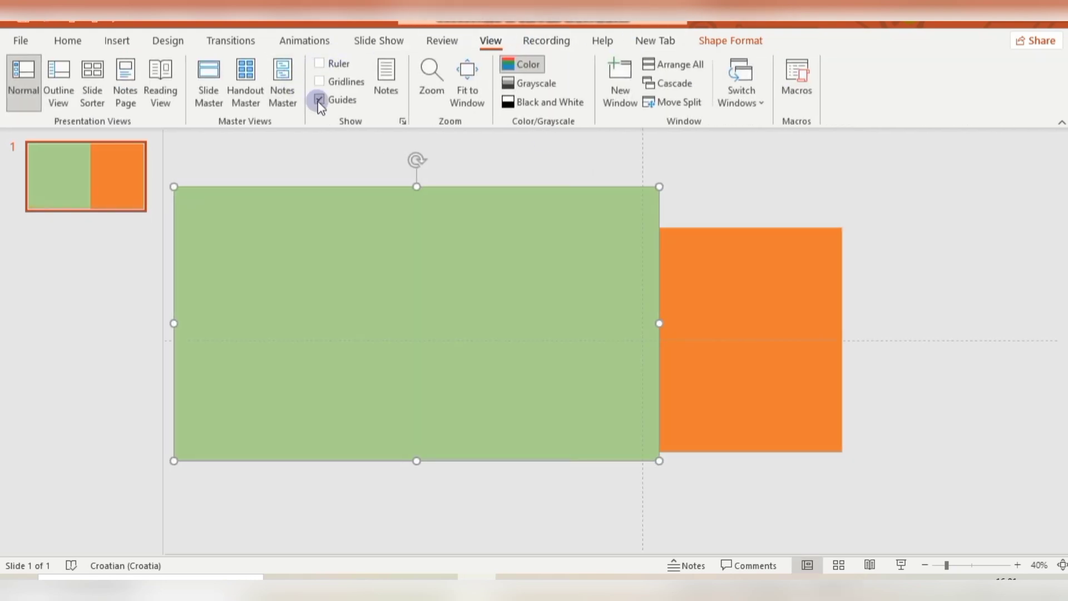
drag(433, 174, 318, 250)
drag(347, 343, 407, 408)
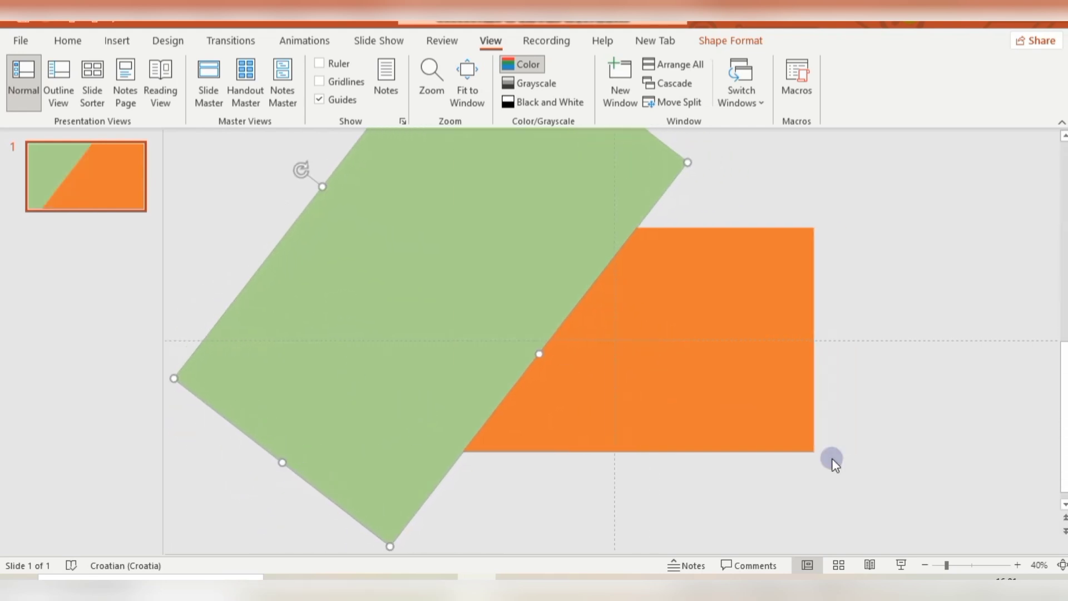
Step: Zoom out to 30% and add a second tilted green copy slightly lower
click(925, 565)
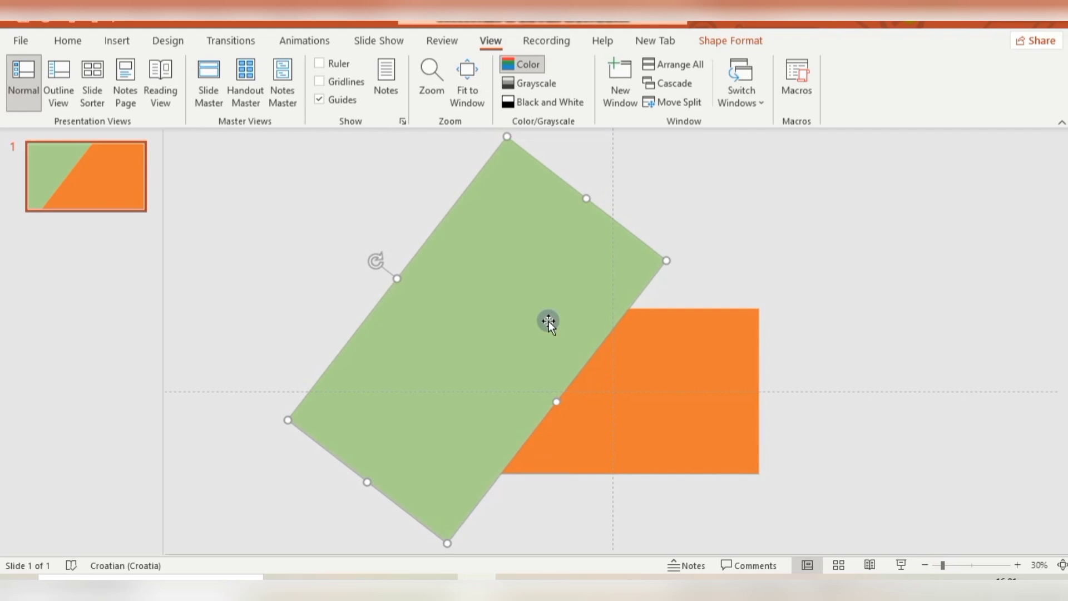
key(ctrl+v)
mouse_move(402, 229)
mouse_down()
mouse_move(410, 277)
mouse_move(403, 248)
mouse_up()
Step: Fill the green copy red and rotate, lengthen and position it as a diagonal stripe
click(729, 43)
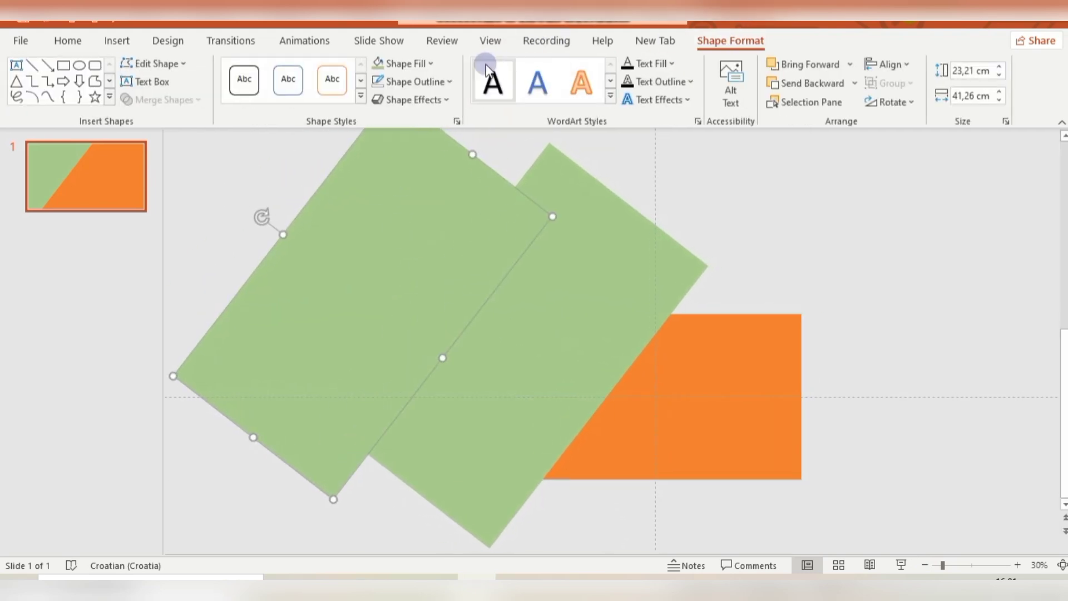
click(428, 65)
click(389, 209)
drag(339, 306, 490, 288)
drag(393, 258, 399, 285)
drag(469, 360, 433, 366)
drag(525, 181, 537, 159)
mouse_move(330, 269)
mouse_down()
mouse_move(330, 254)
mouse_move(327, 268)
mouse_up()
drag(372, 339, 378, 334)
Step: Move the green stripe down-right over the orange rectangle and fill it light blue
click(640, 289)
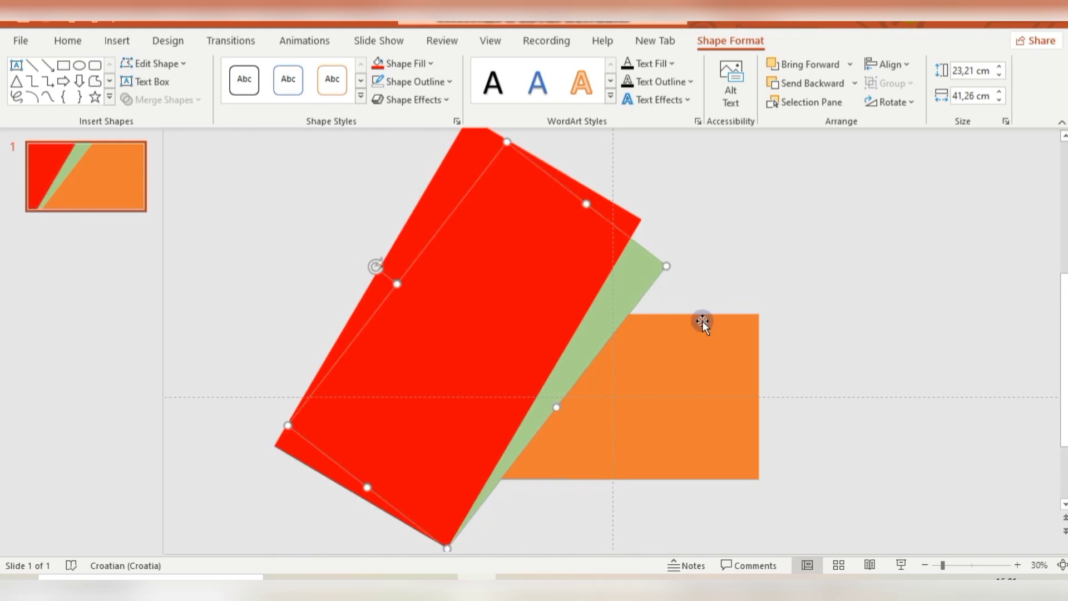
click(925, 565)
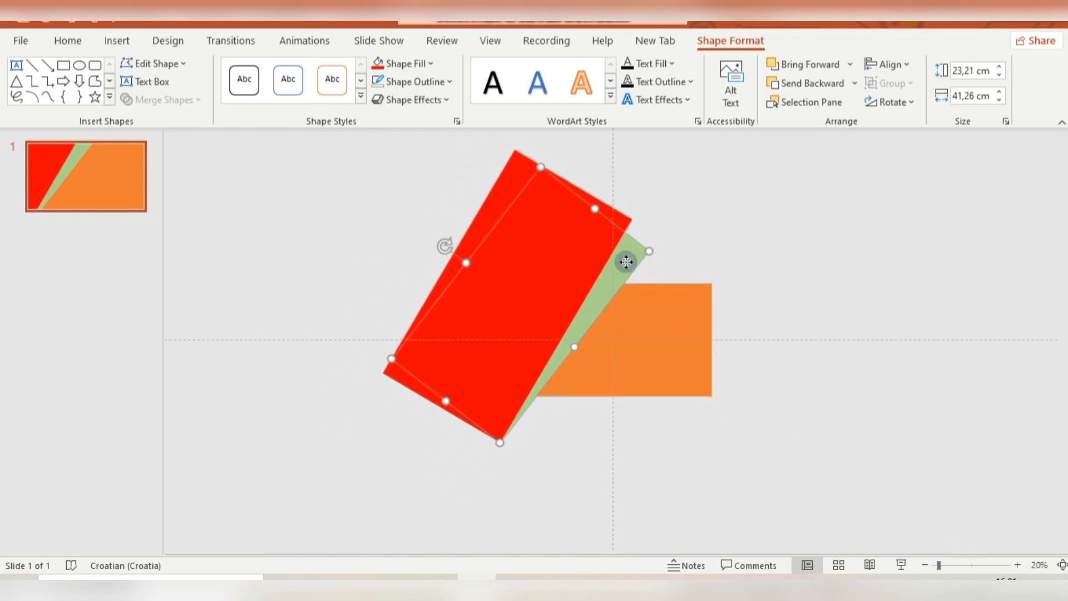
drag(625, 268, 793, 369)
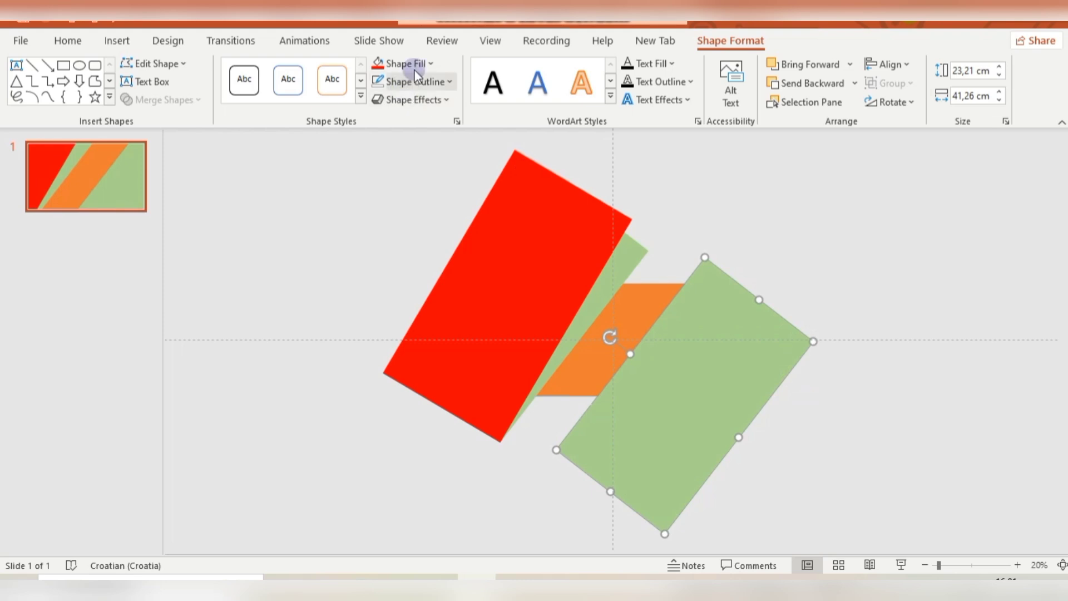
click(428, 65)
click(430, 140)
Step: Copy the red stripe to the right, fill it dark orange, and move it down-right
click(529, 258)
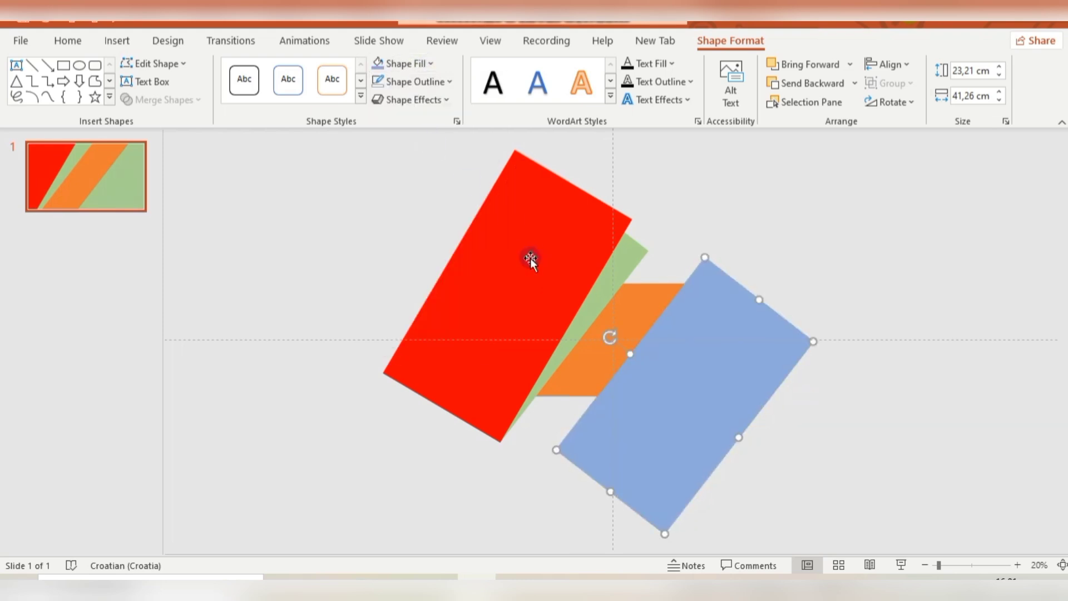
drag(497, 261, 651, 245)
click(427, 64)
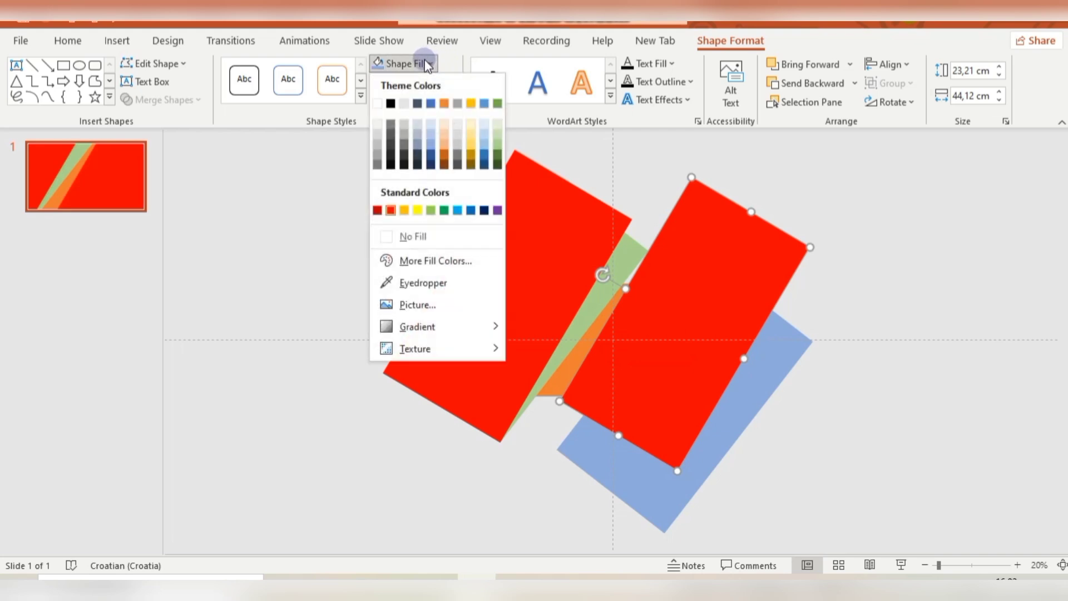
click(444, 156)
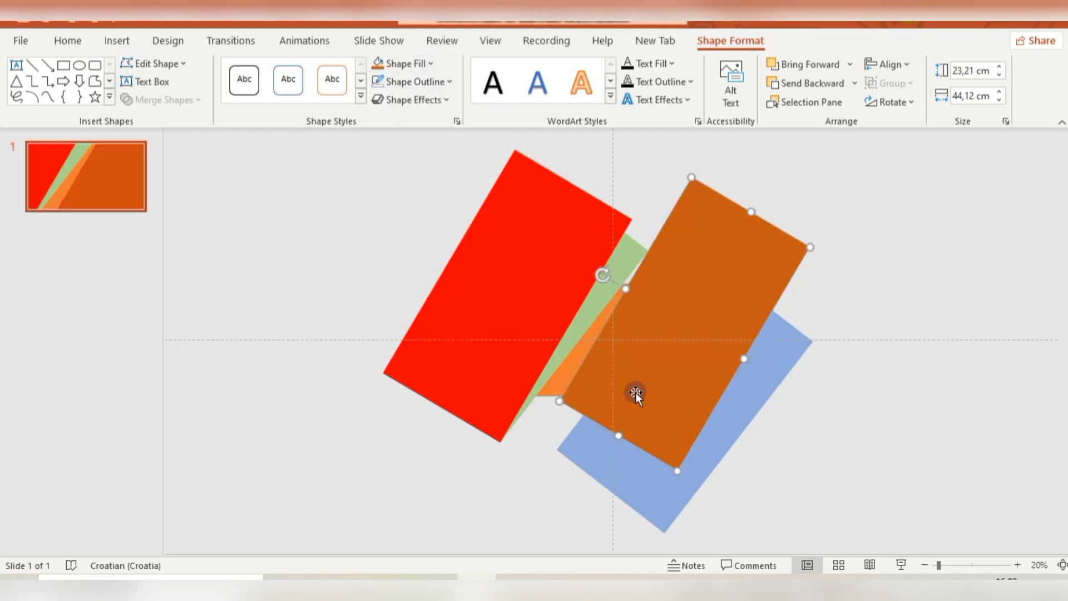
drag(672, 306, 690, 379)
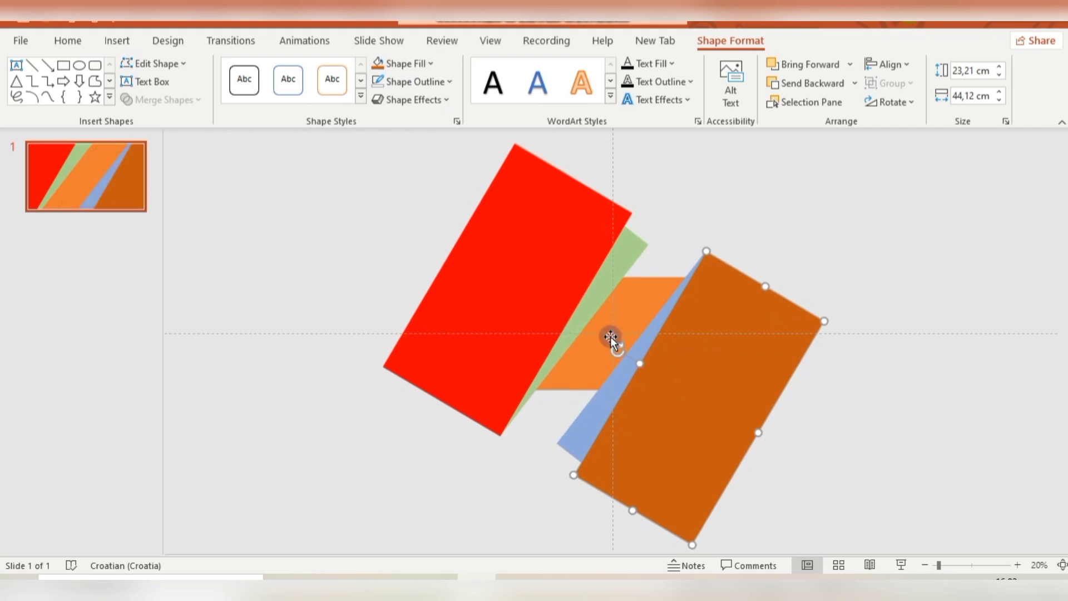
Step: Copy the orange background rectangle, then Intersect it with the green stripe via Merge Shapes
click(654, 303)
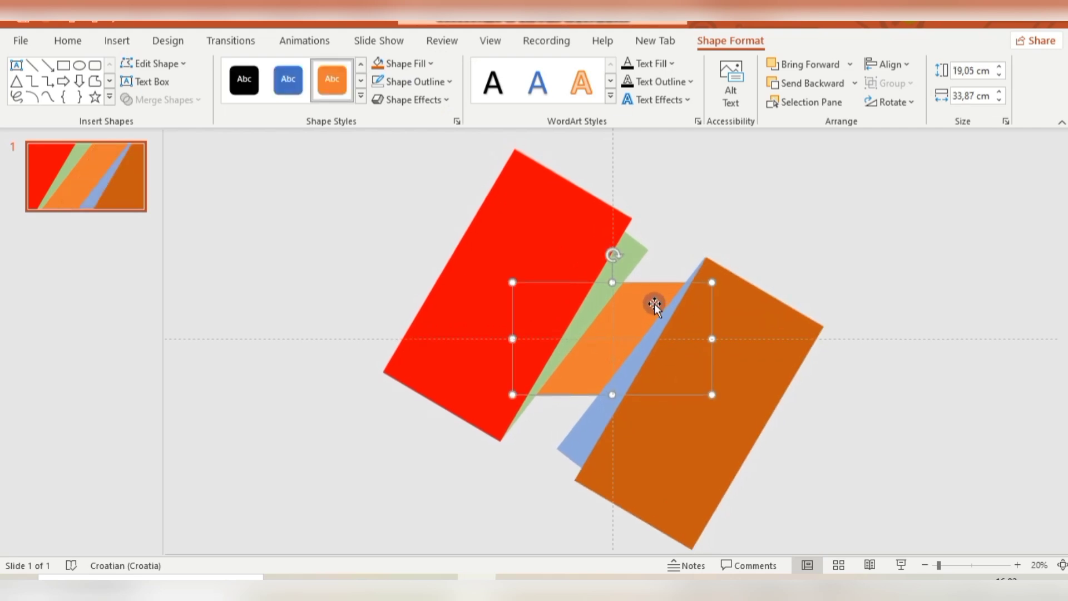
right_click(654, 303)
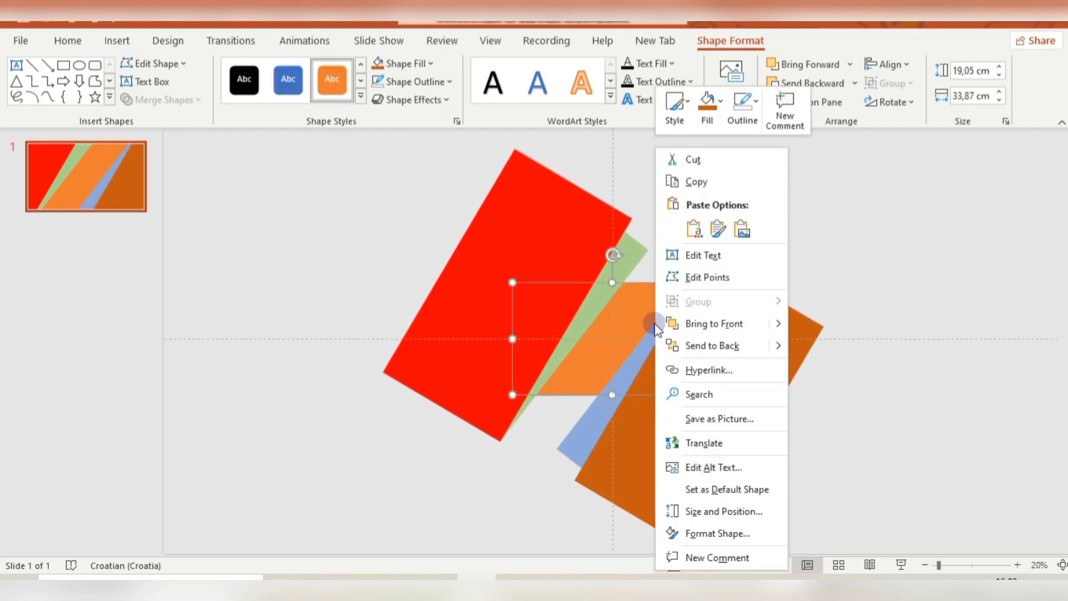
click(676, 181)
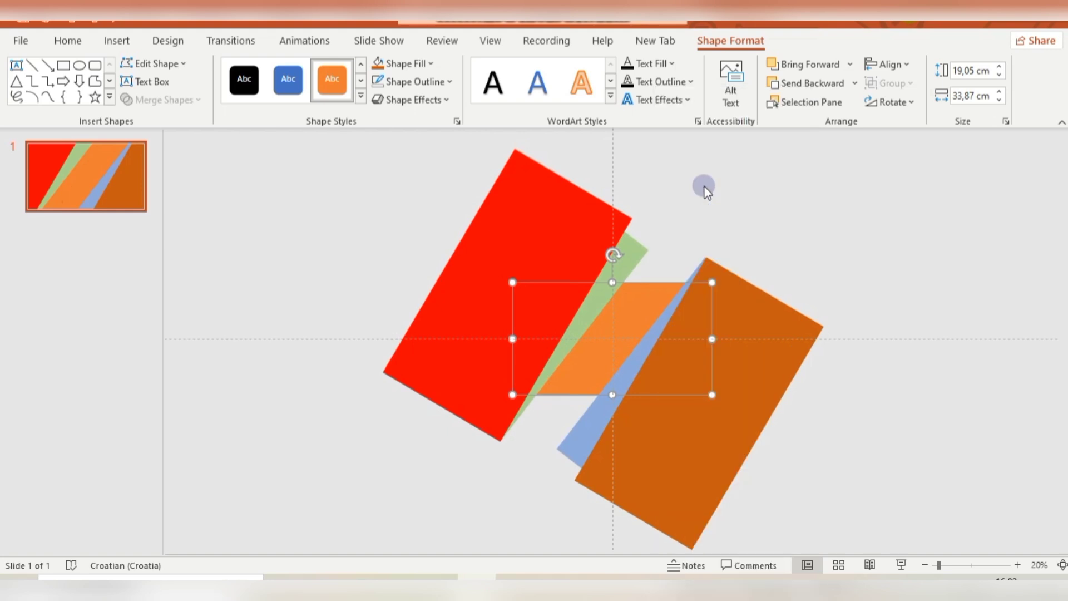
click(706, 180)
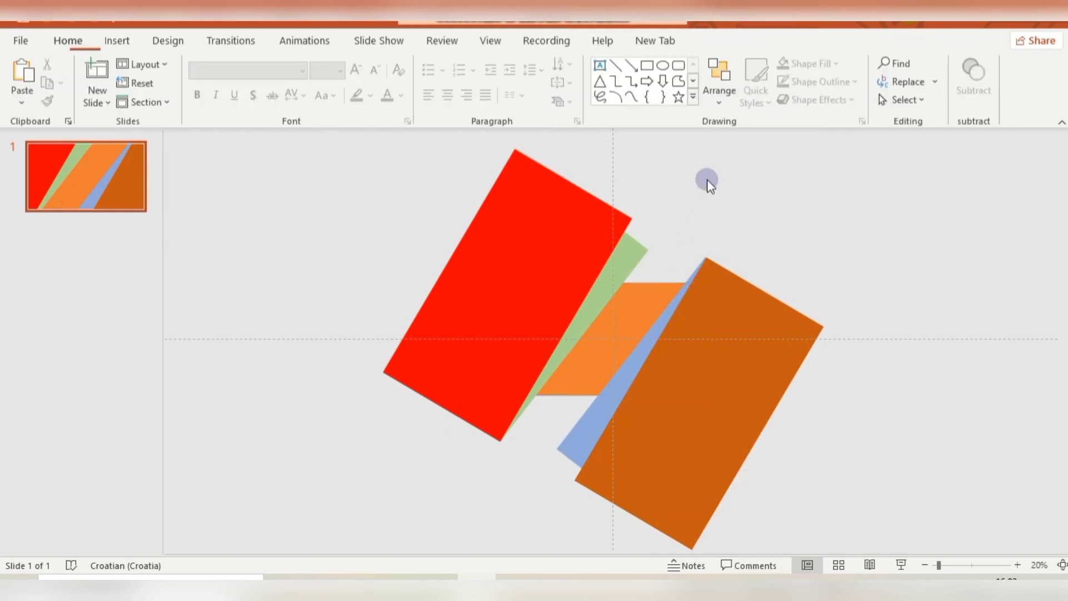
click(633, 310)
shift+click(631, 255)
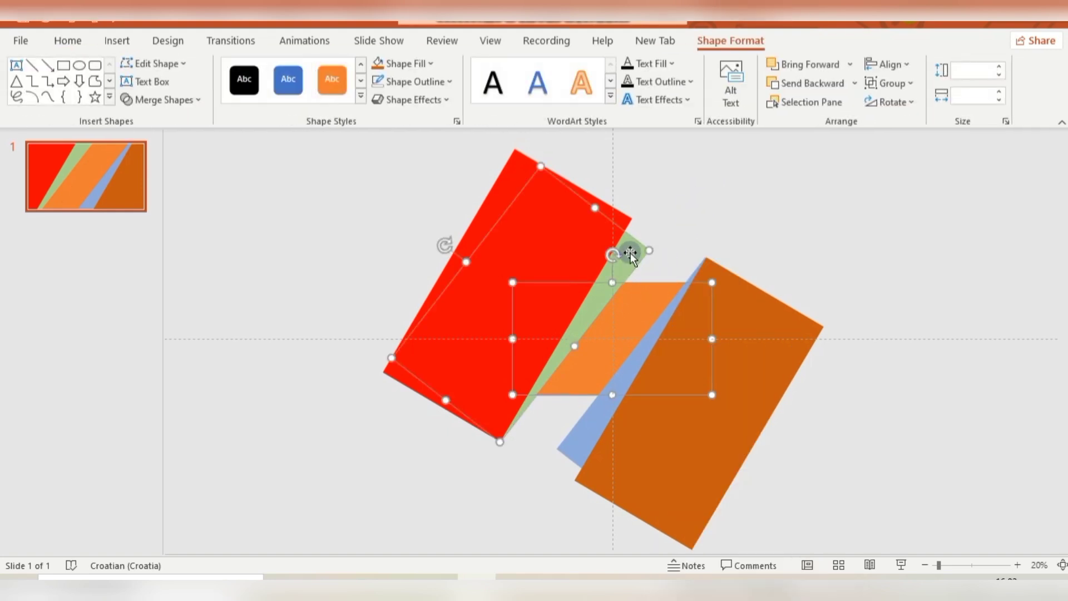
click(199, 100)
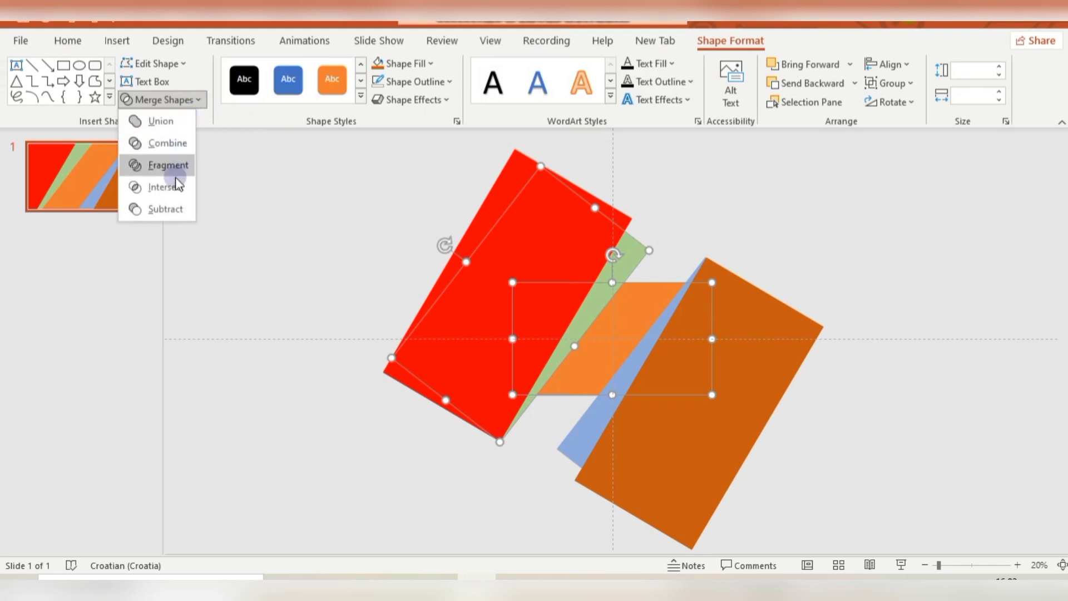
click(175, 184)
click(670, 217)
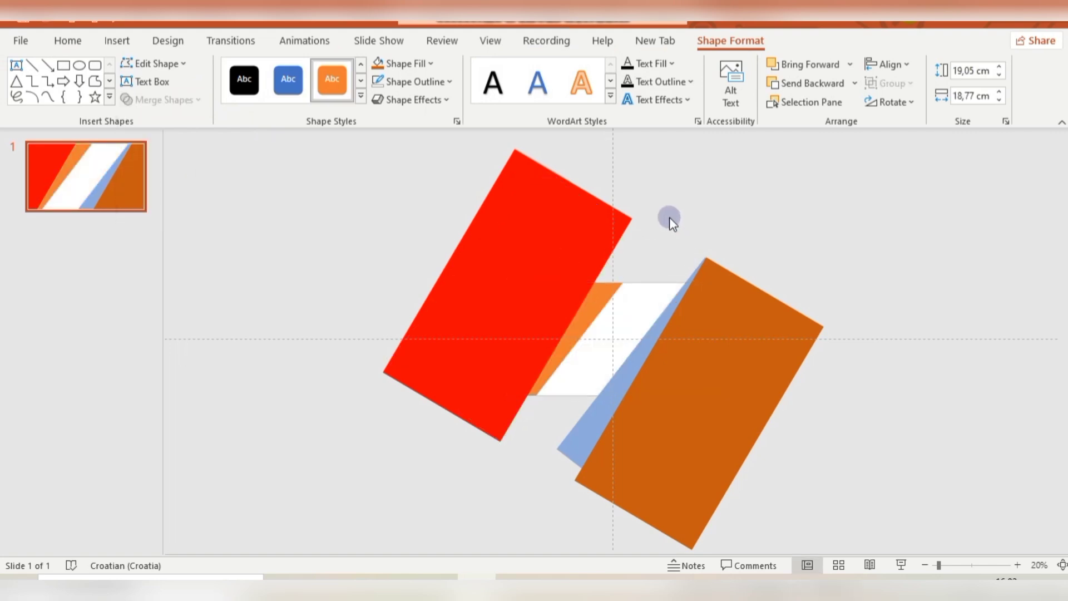
Step: Paste the copied rectangle, fill it green, and Intersect it with the red diagonal stripe
key(ctrl+v)
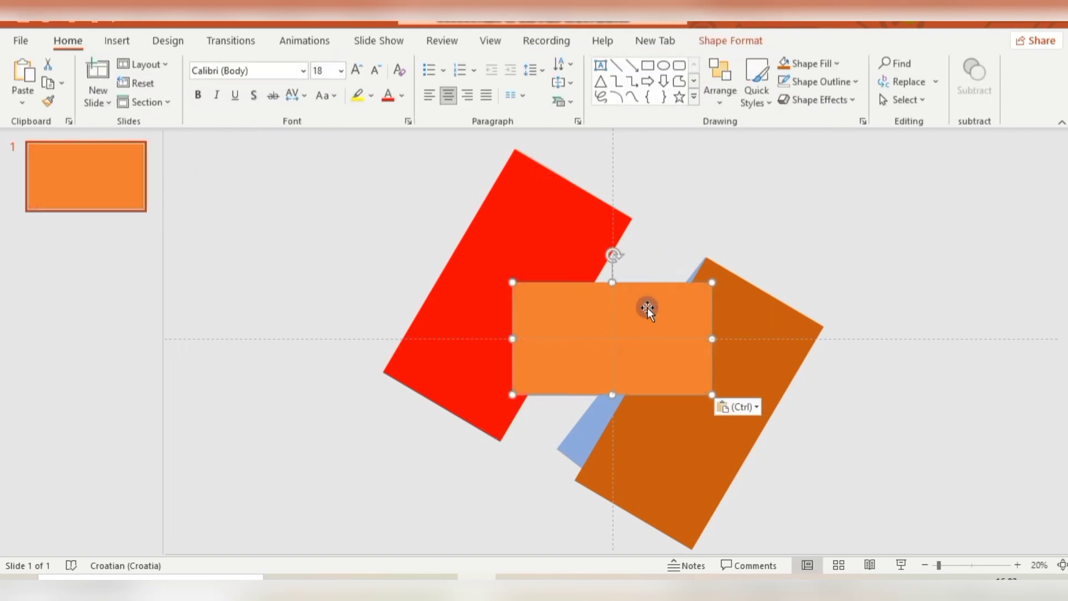
click(757, 39)
click(420, 65)
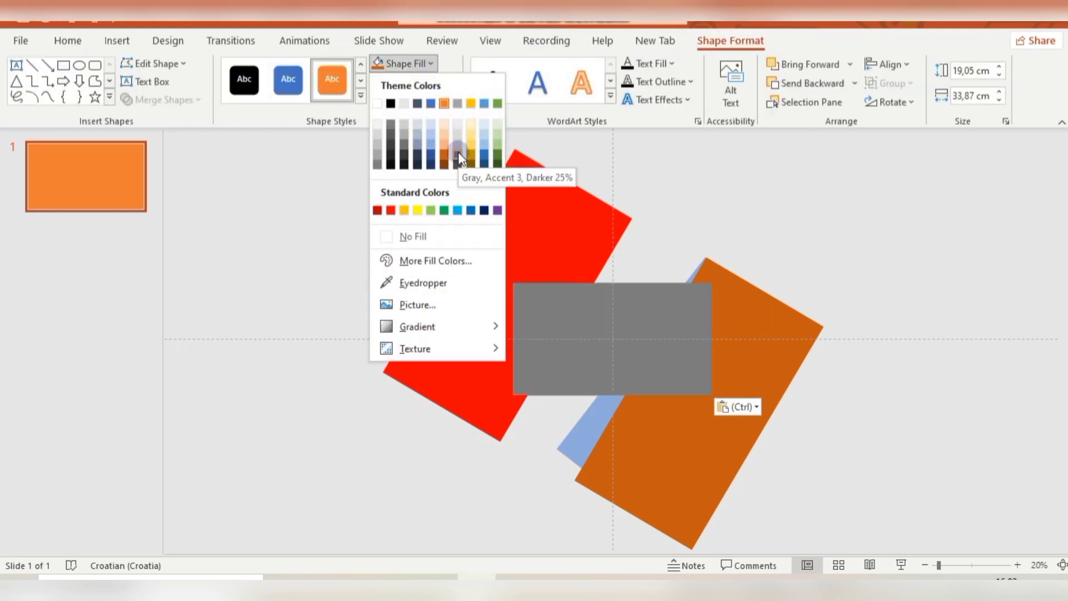
click(433, 211)
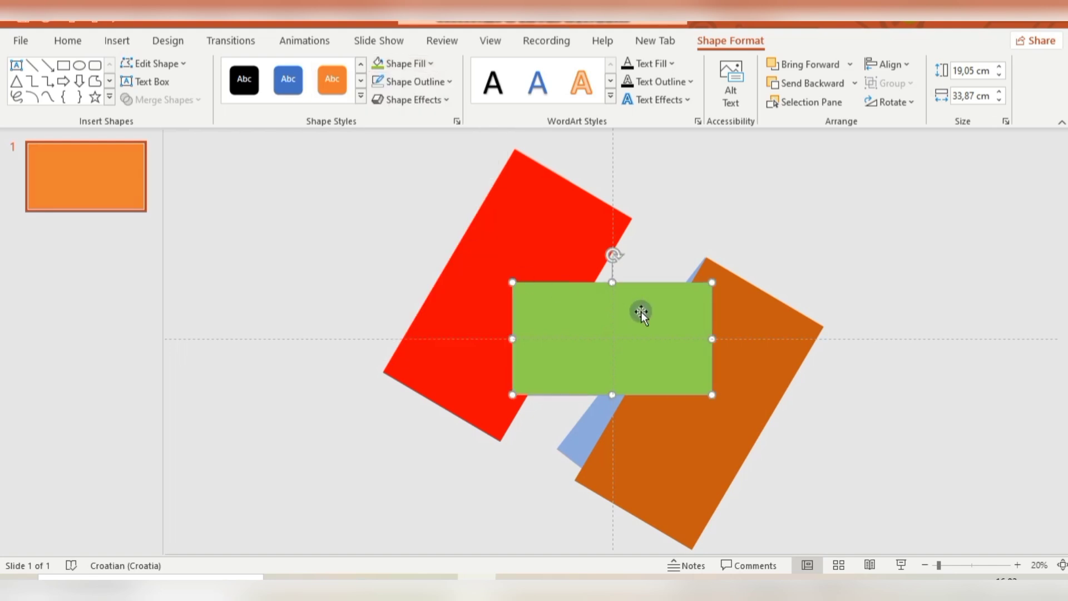
shift+click(527, 227)
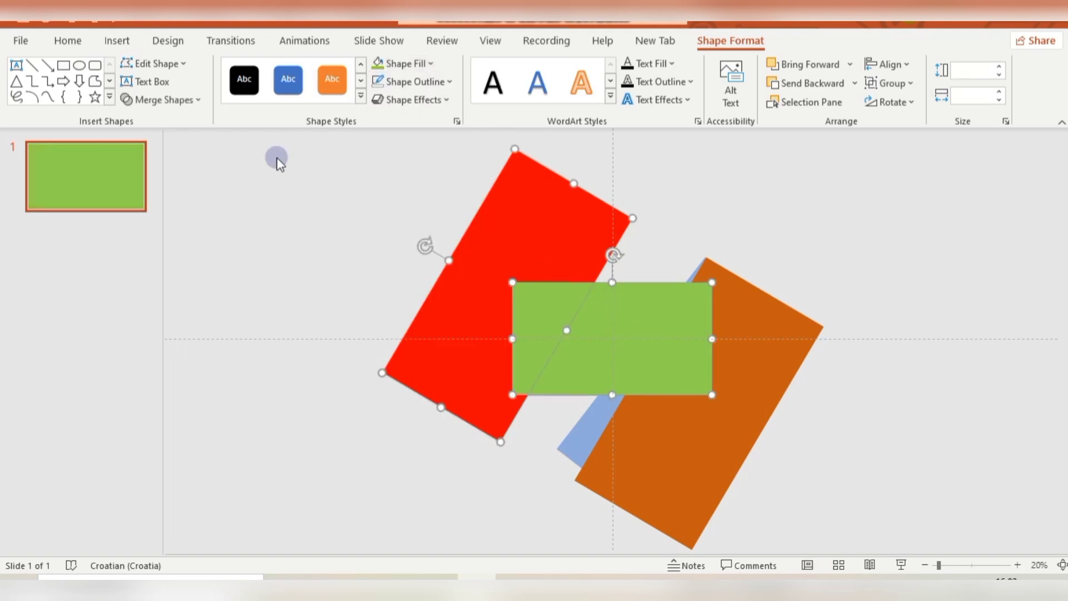
click(196, 101)
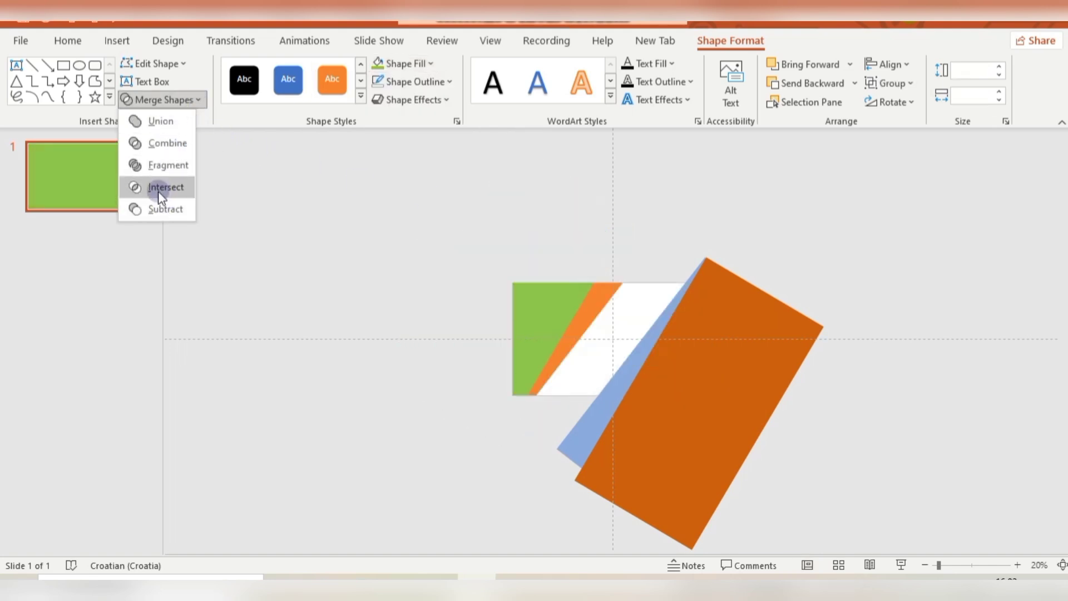
click(161, 192)
click(637, 215)
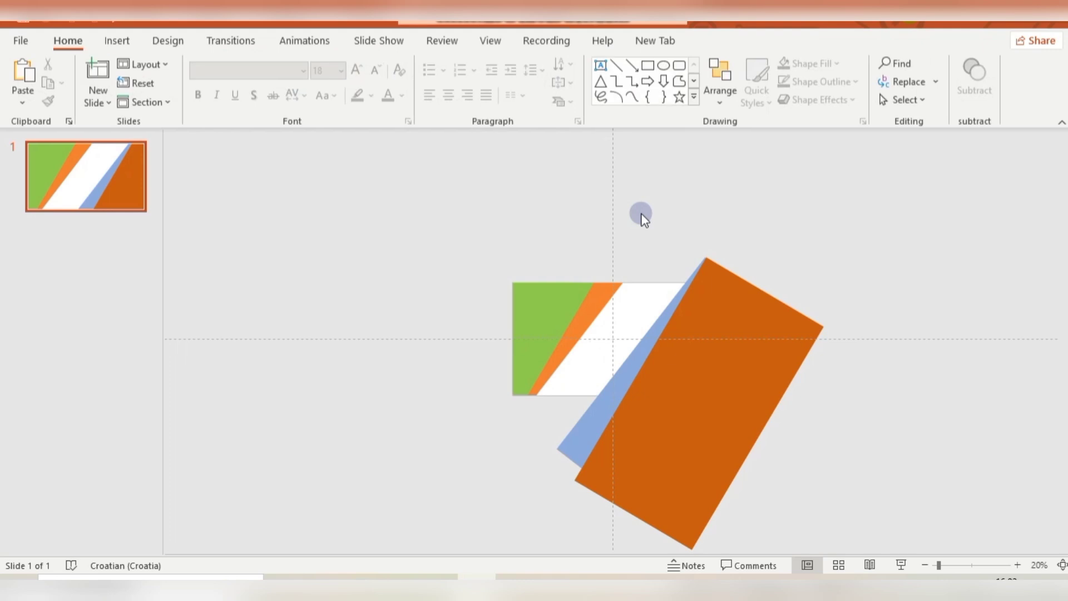
key(ctrl+v)
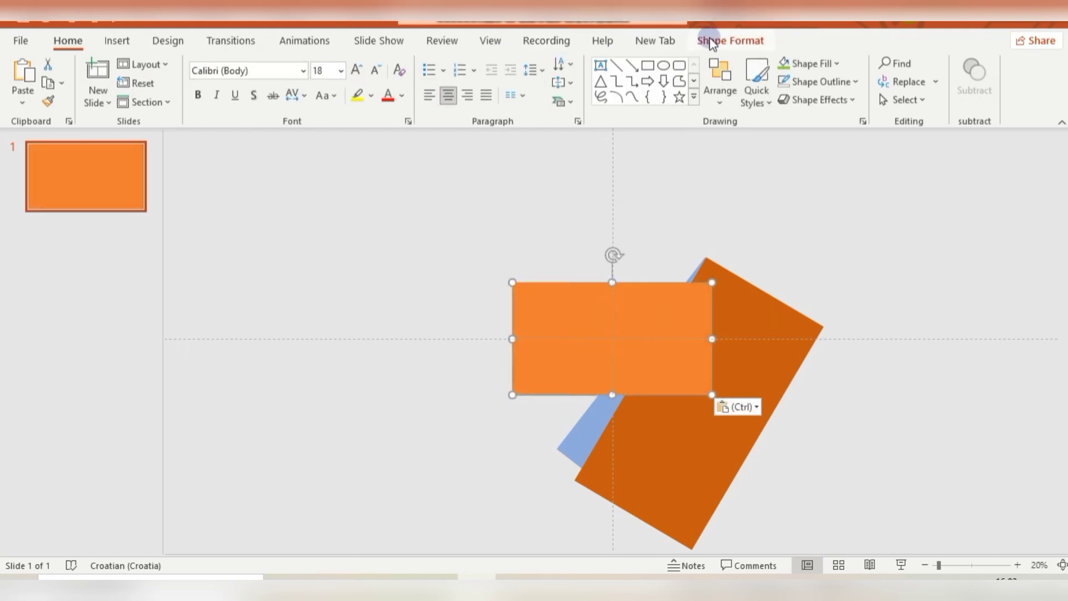
Step: Fill the pasted rectangle yellow and Intersect it with the blue diagonal stripe
click(730, 41)
click(423, 65)
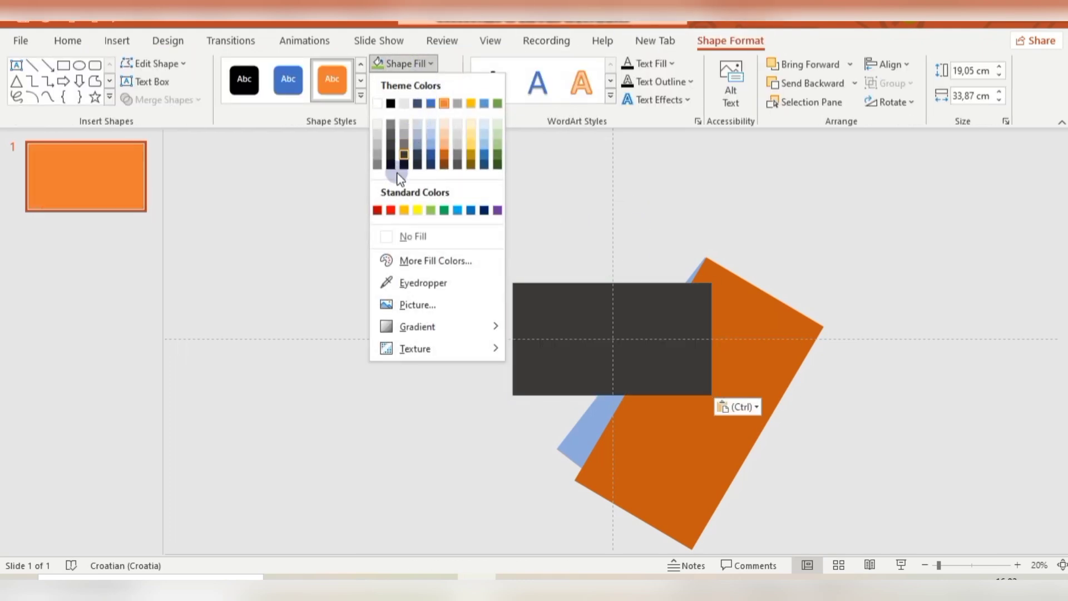
click(418, 211)
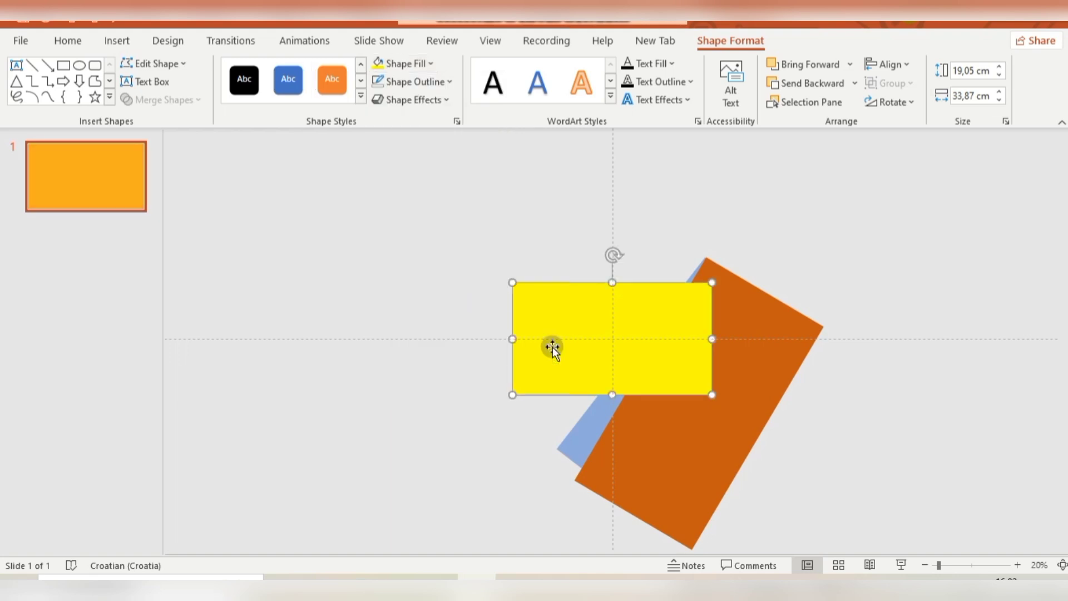
shift+click(572, 443)
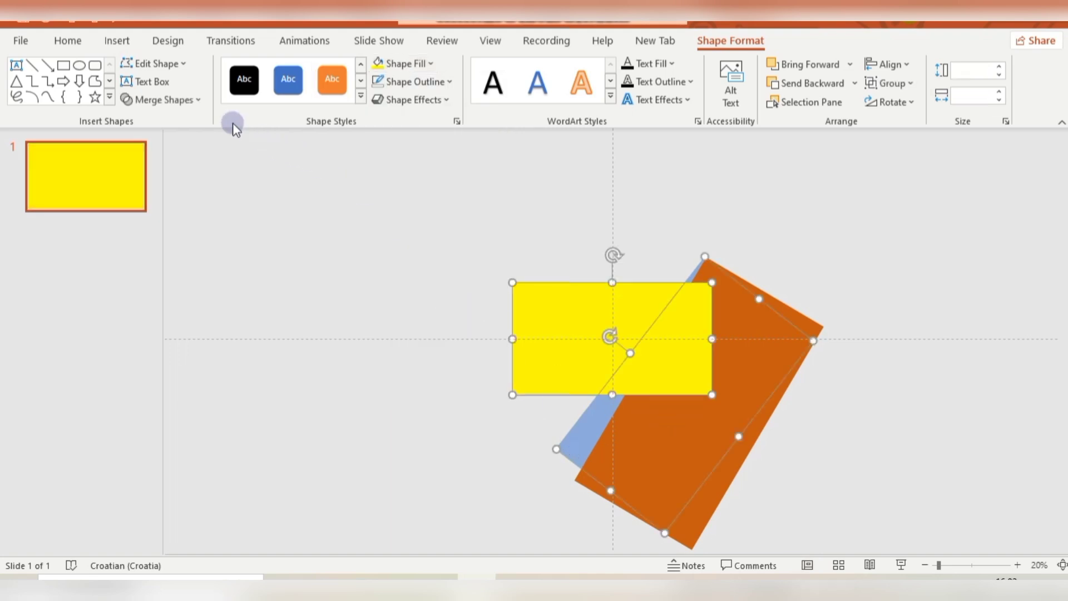
click(192, 101)
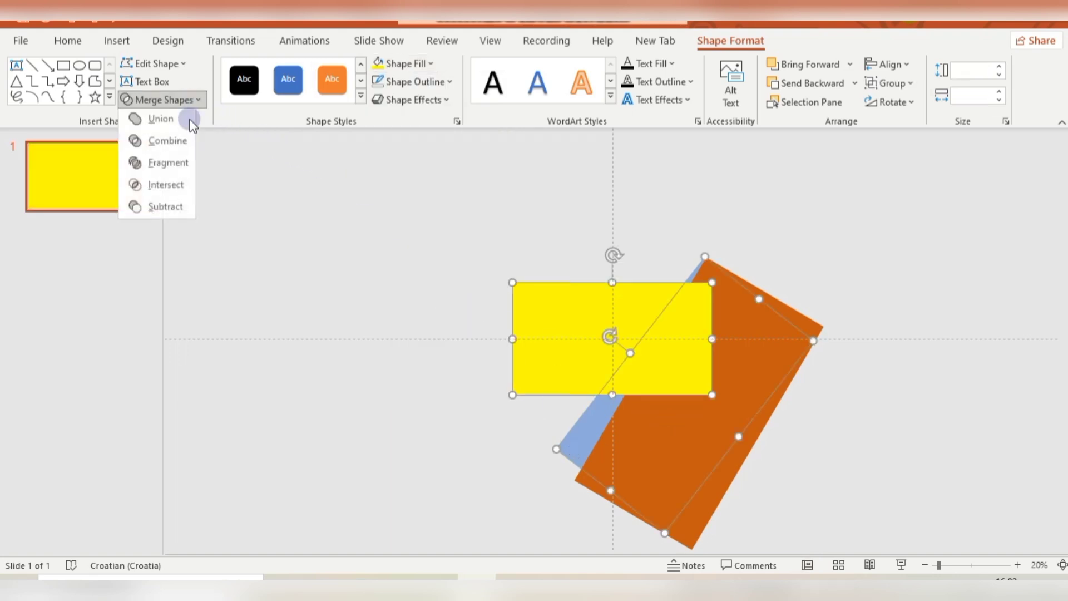
click(167, 189)
click(668, 222)
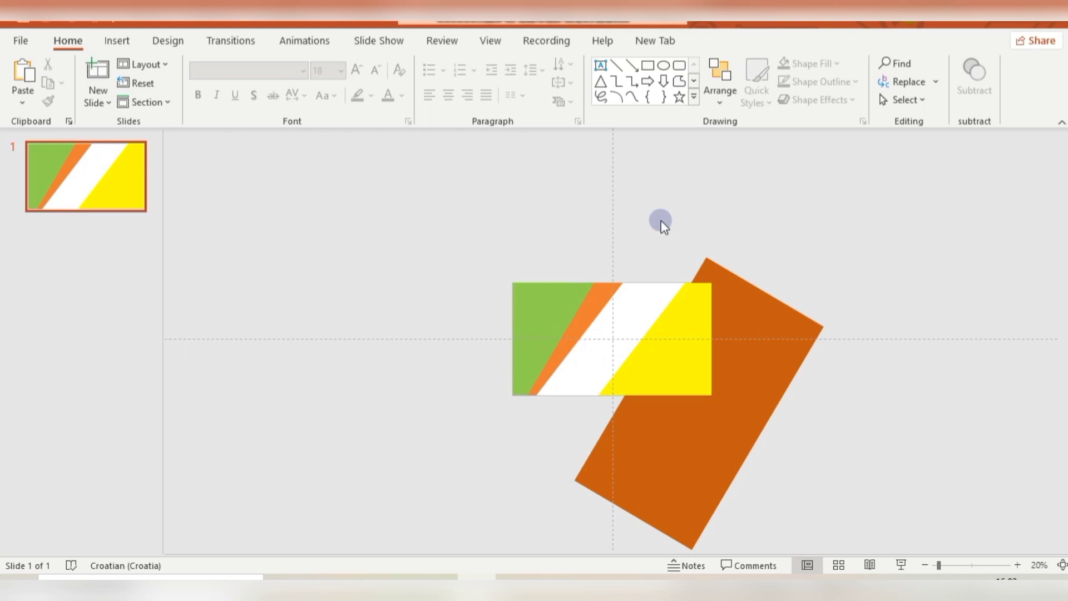
Step: Paste another rectangle, fill it blue, Intersect it with the orange diagonal shape, and hide guides
key(ctrl+v)
click(731, 41)
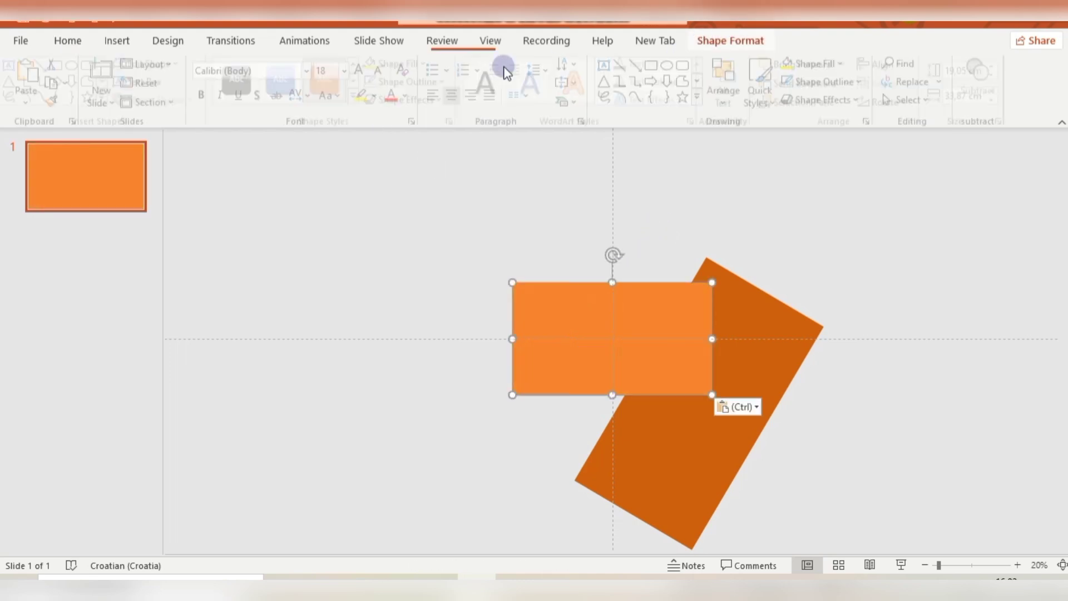
click(410, 65)
click(488, 158)
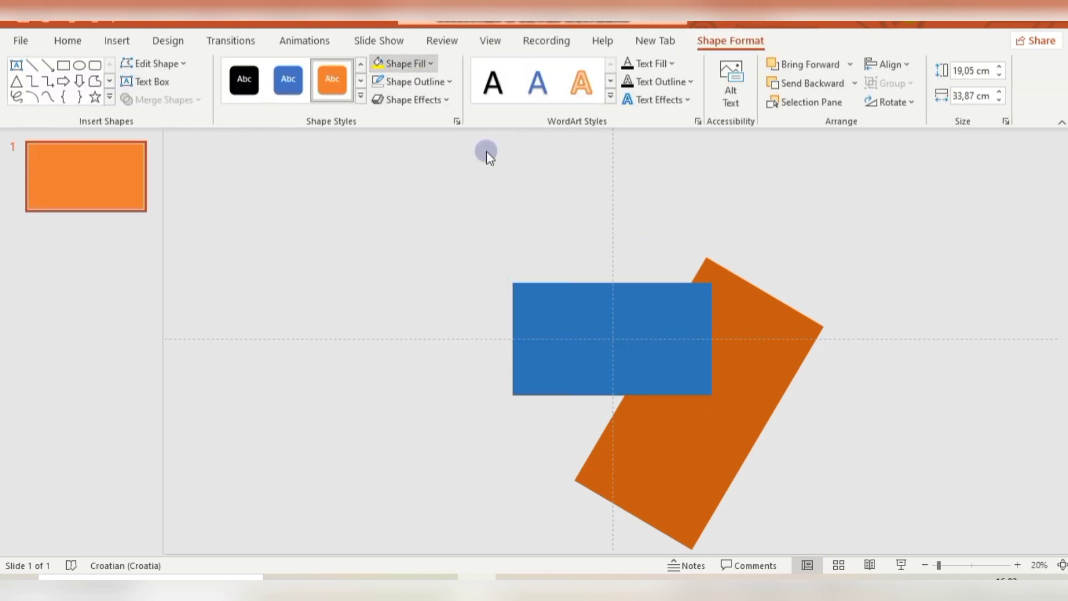
click(632, 473)
shift+click(674, 503)
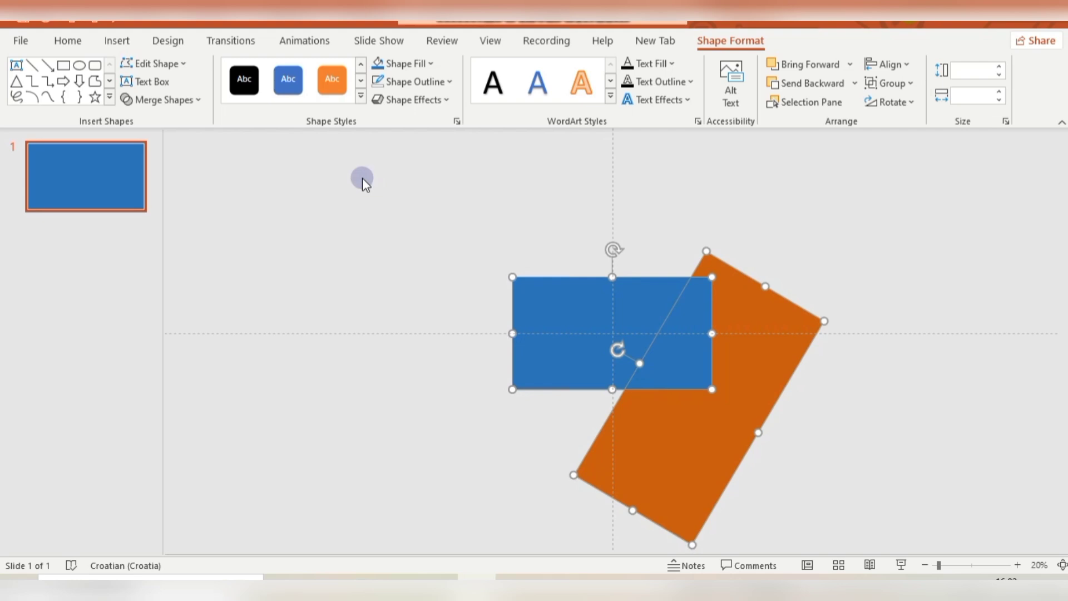
click(197, 99)
click(184, 188)
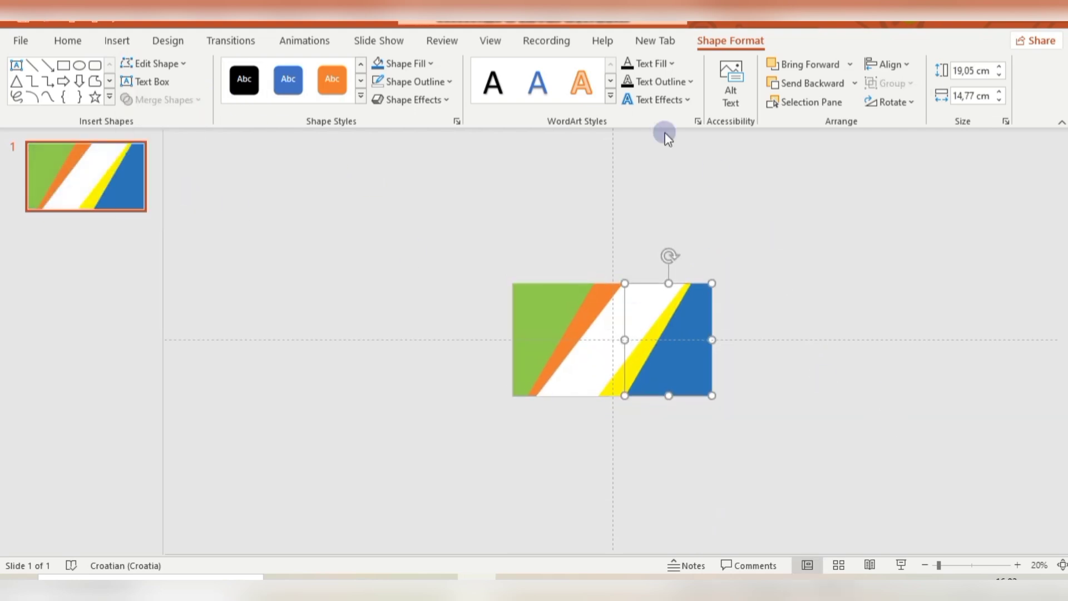
click(485, 40)
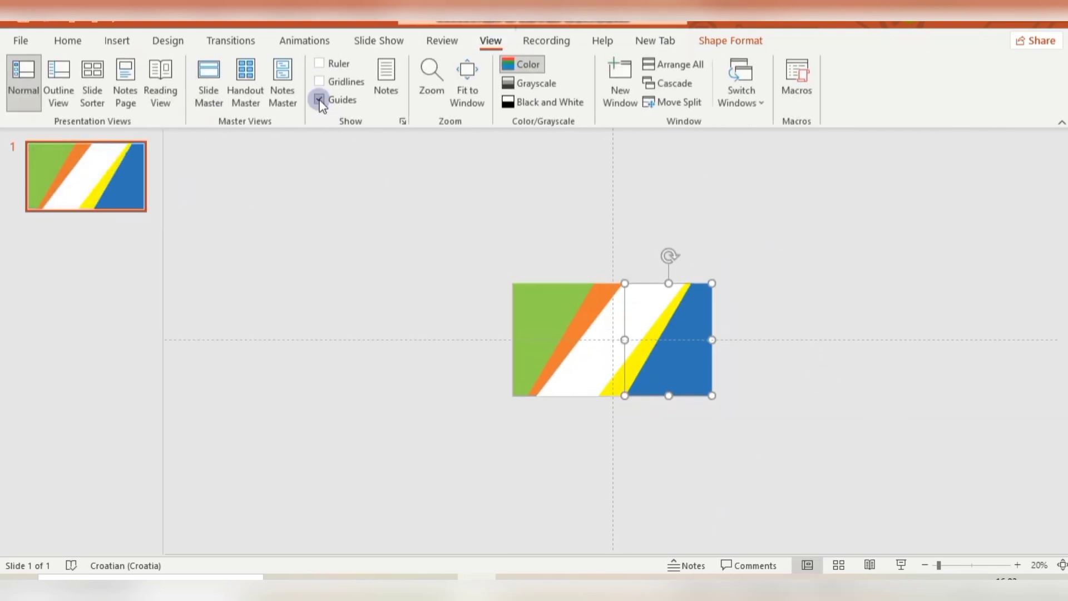
click(1020, 567)
click(1019, 567)
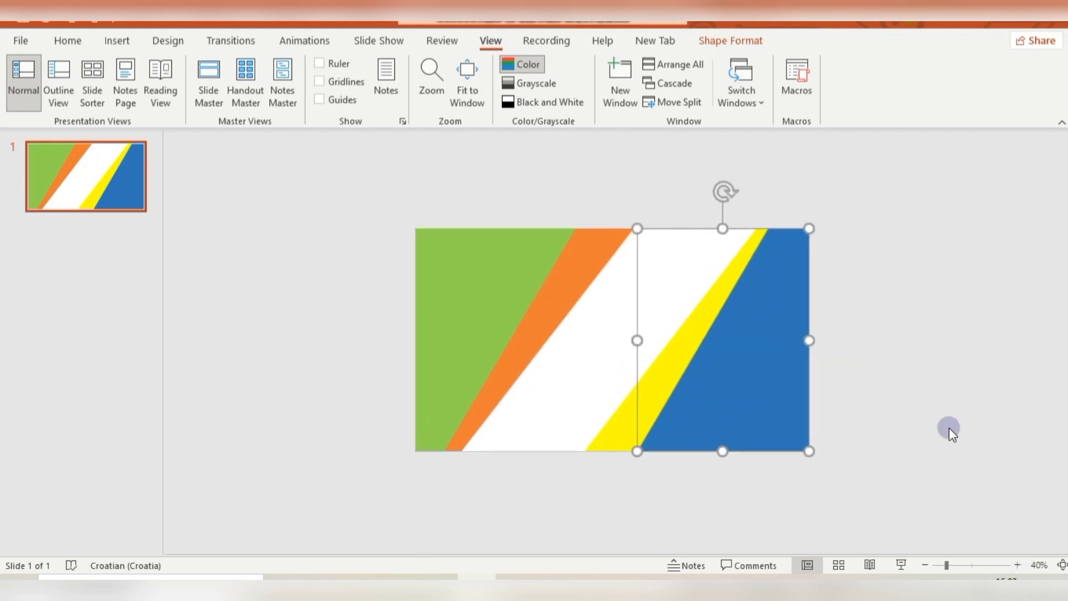
click(635, 214)
Step: Paste a light blue slide-sized rectangle and send it back four layers behind the stripes
key(ctrl+v)
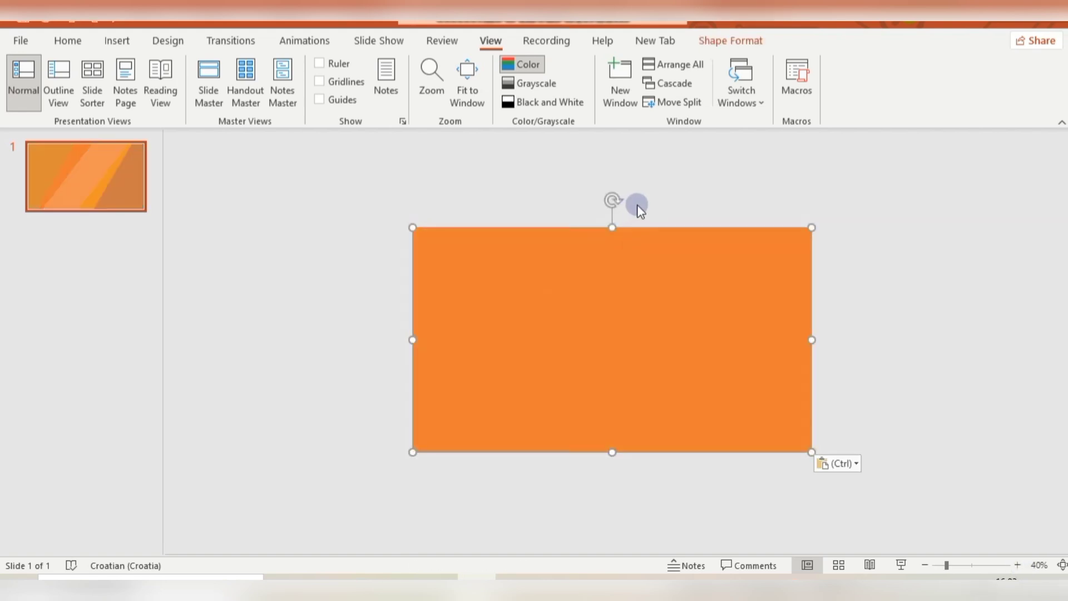
click(723, 40)
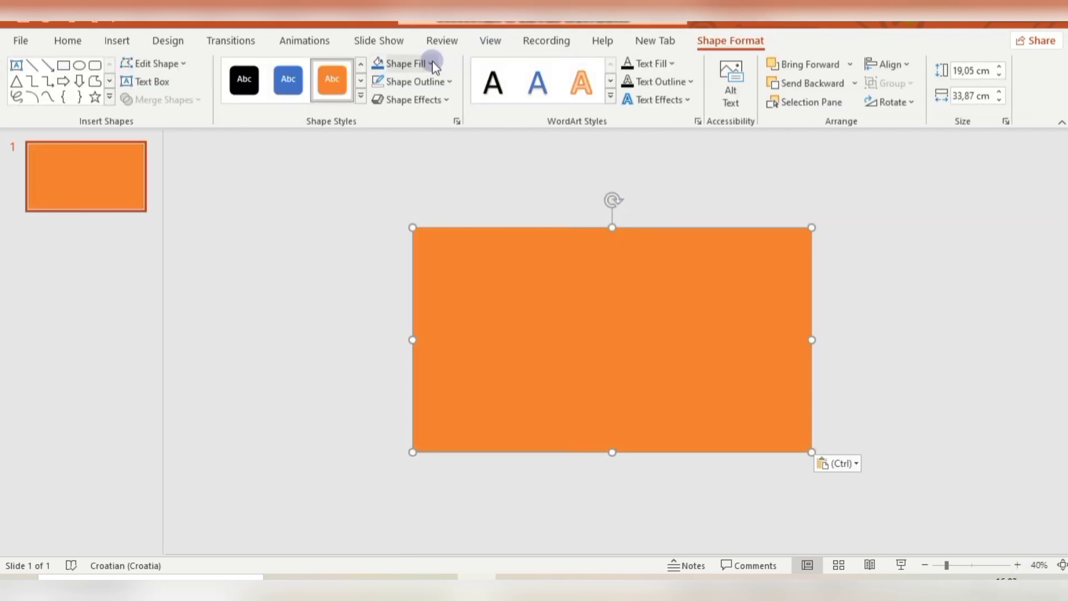
click(431, 63)
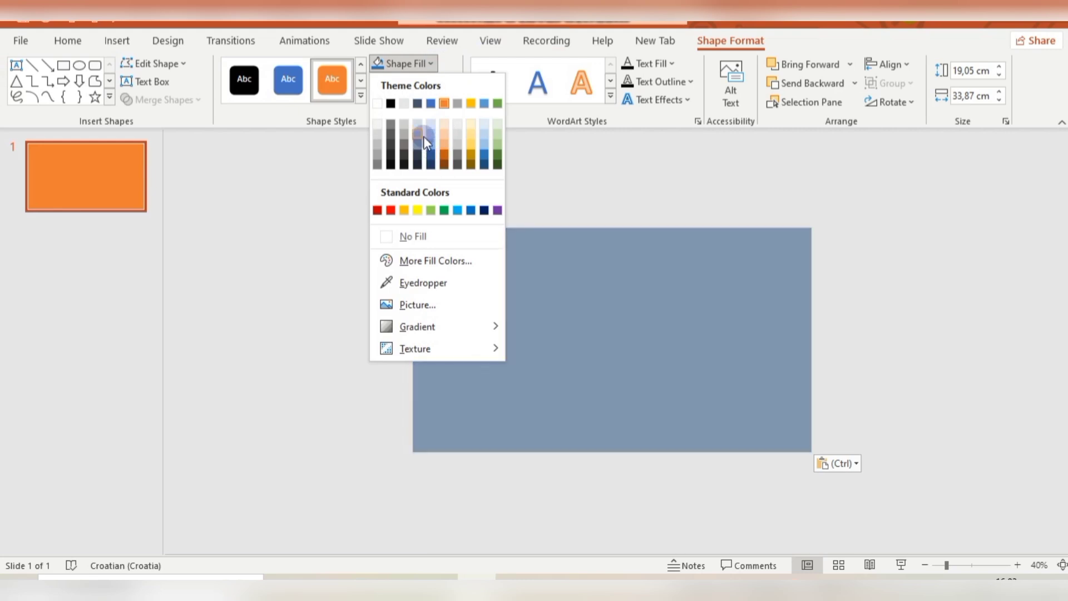
click(429, 132)
click(805, 83)
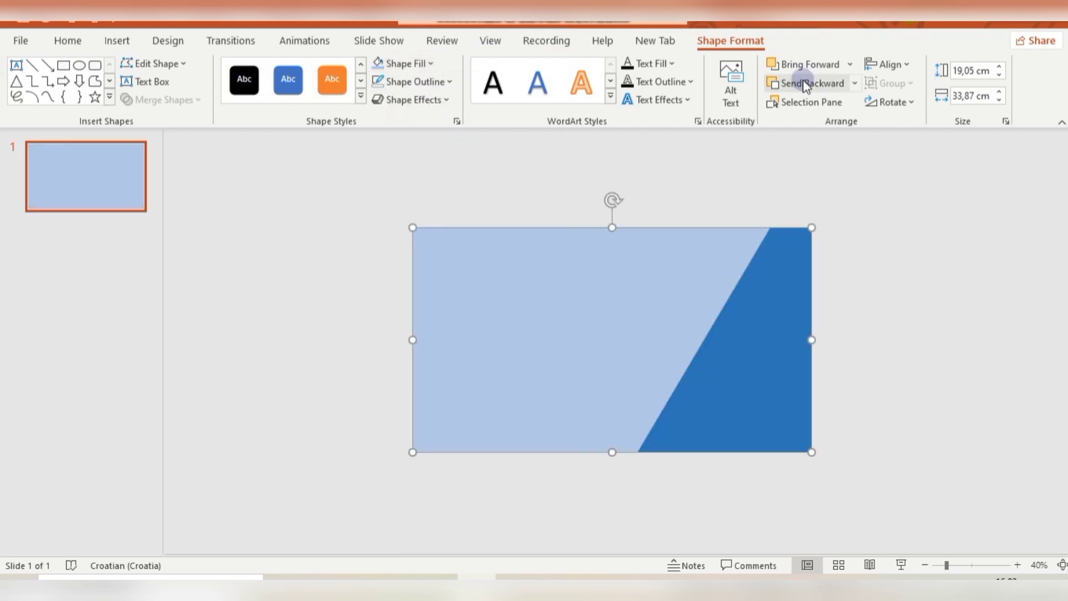
click(806, 83)
click(805, 84)
click(805, 84)
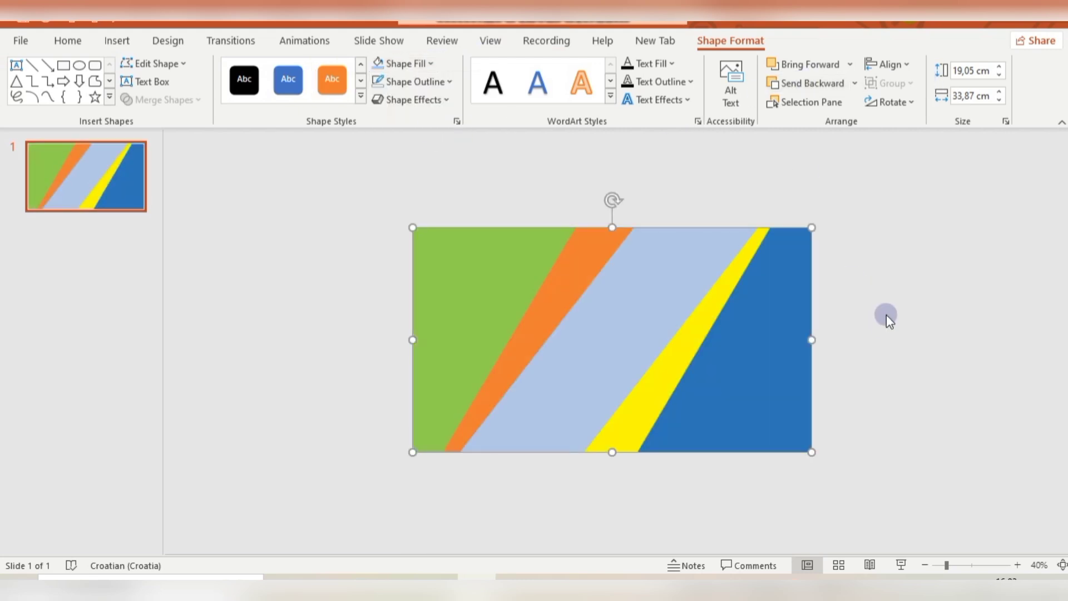
click(923, 266)
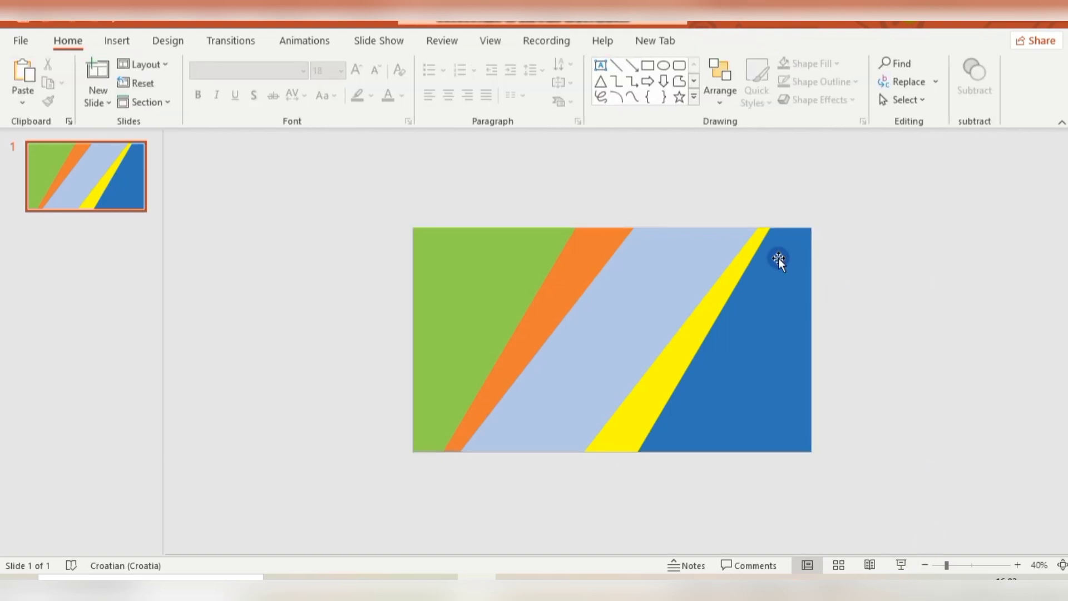
Step: Give the green and orange pieces an offset shadow preset in Format Shape > Effects
click(486, 269)
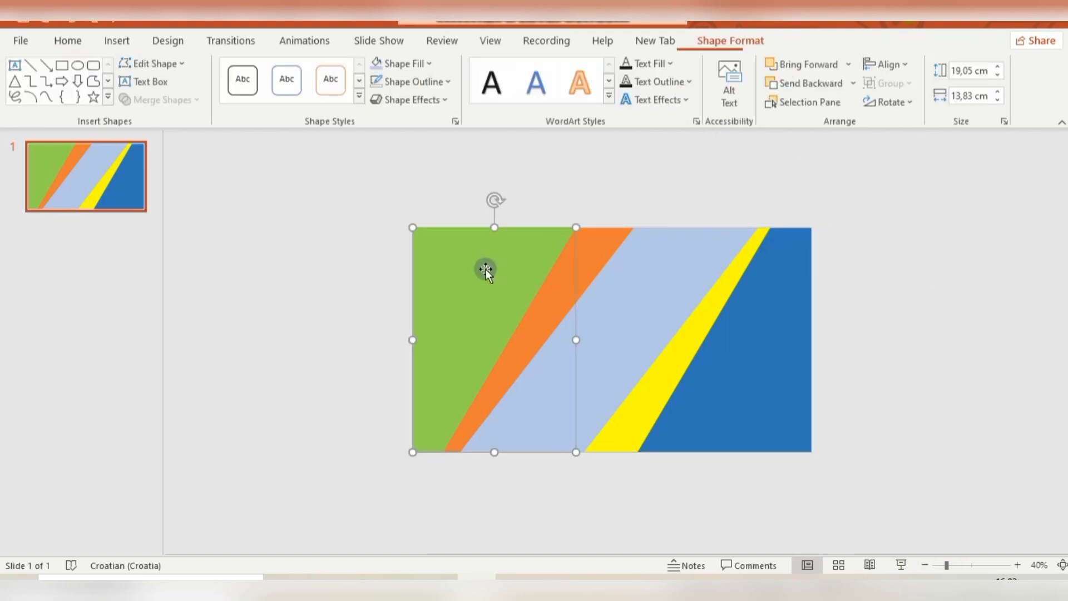
shift+click(595, 250)
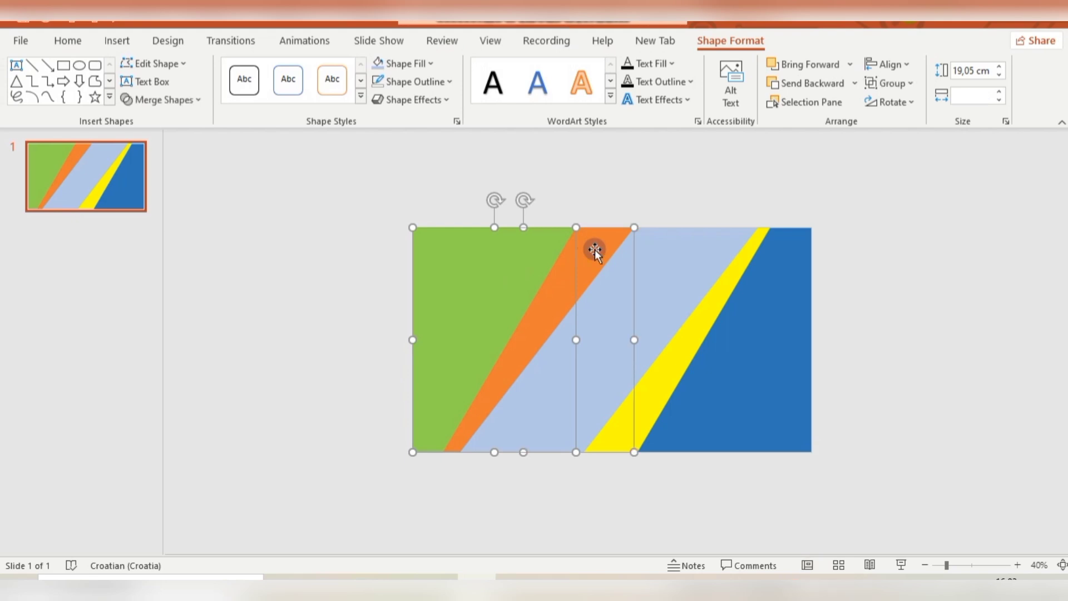
right_click(595, 252)
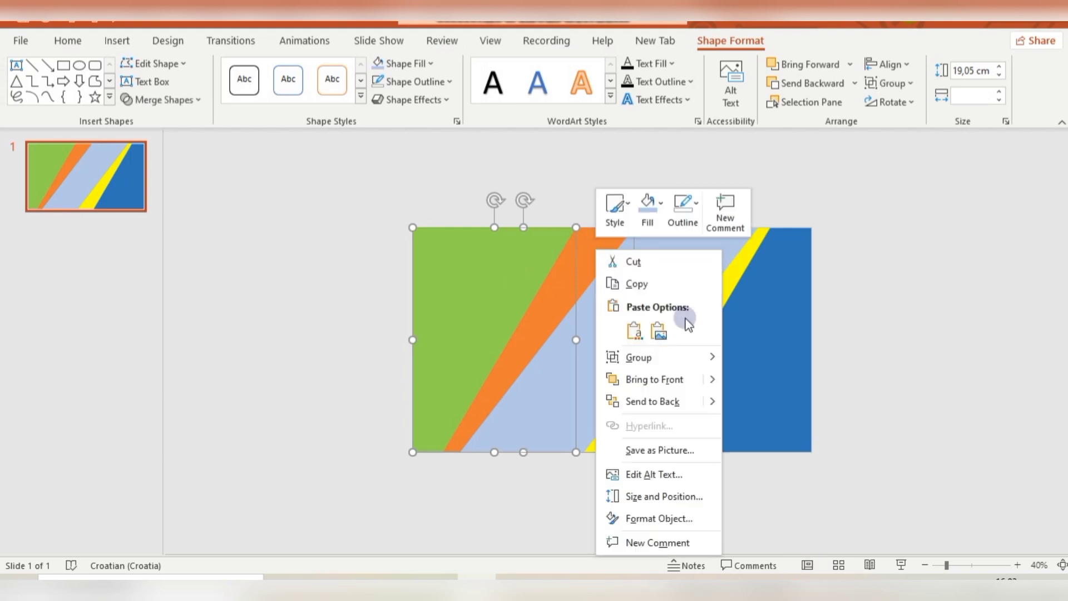
click(691, 521)
click(905, 200)
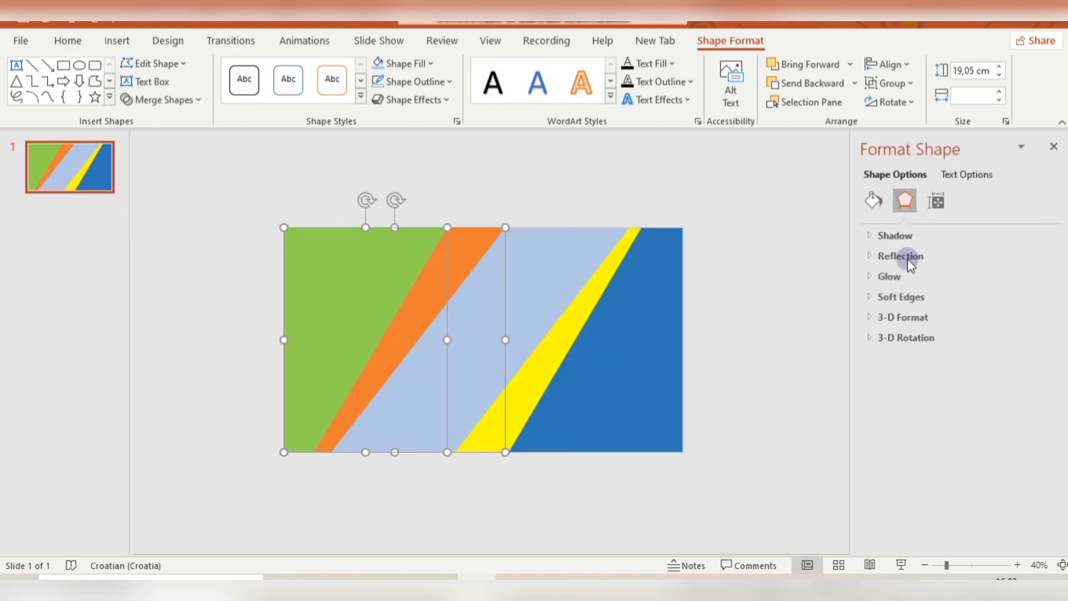
click(882, 236)
click(1033, 266)
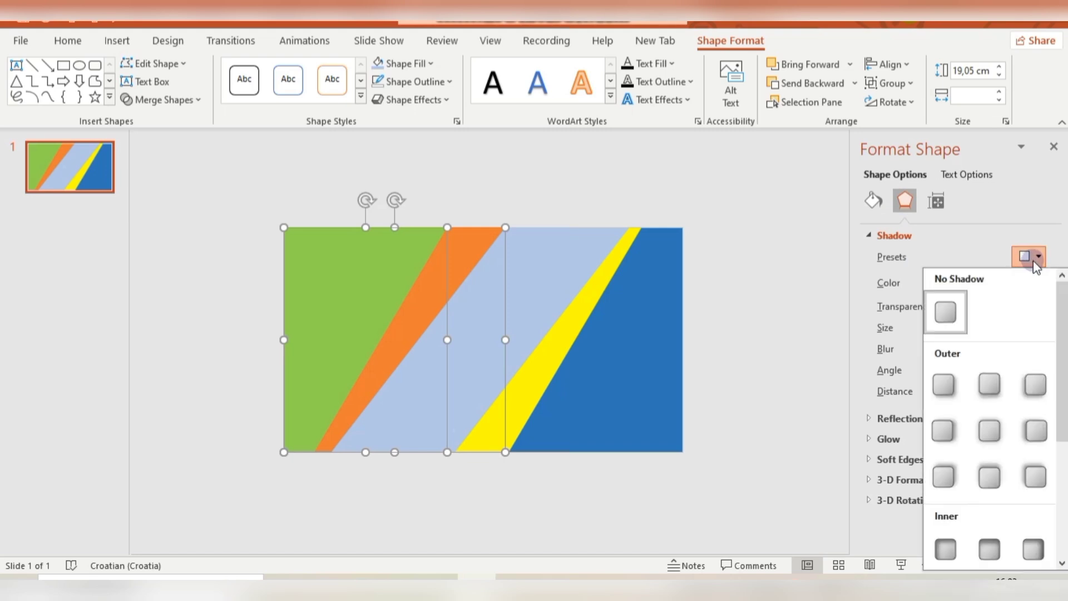
click(943, 431)
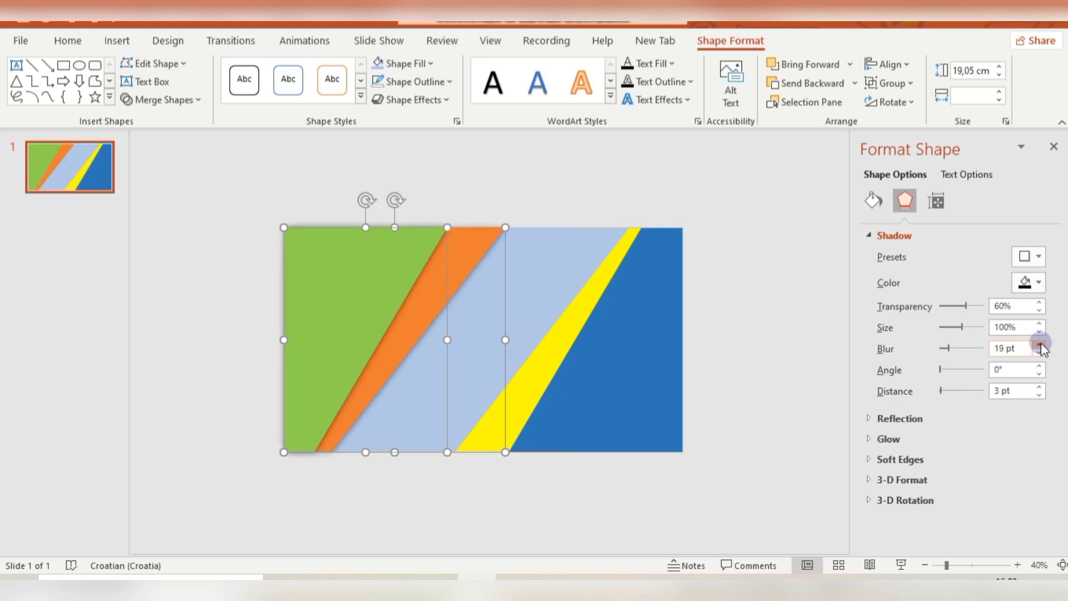
Step: Apply an opposite-side outer shadow to the blue-yellow piece and light-blue strip, then close the pane
click(666, 377)
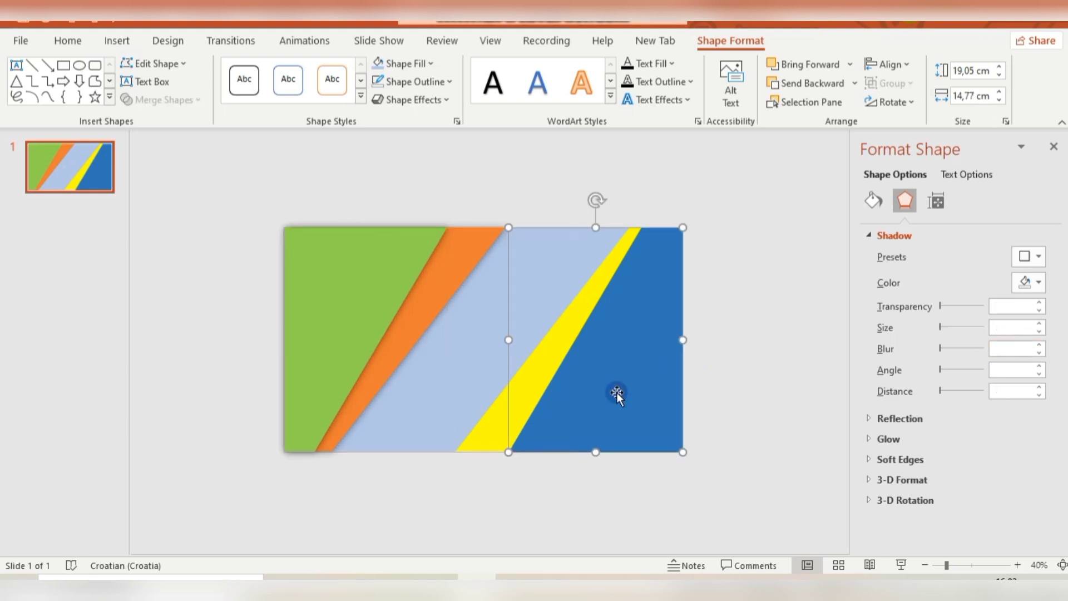
shift+click(487, 423)
click(1037, 257)
click(1035, 430)
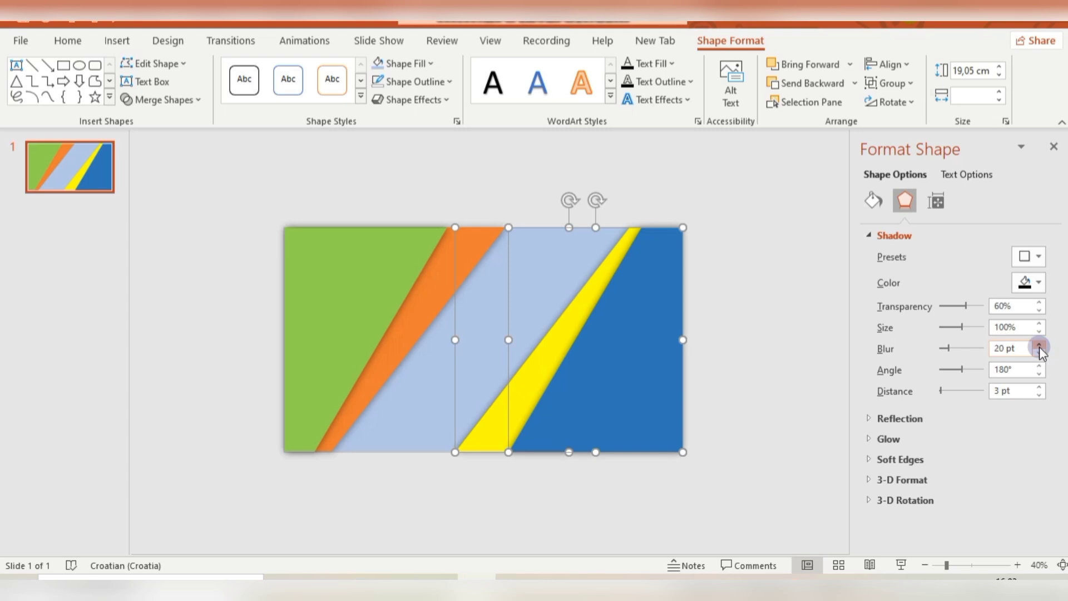
click(367, 324)
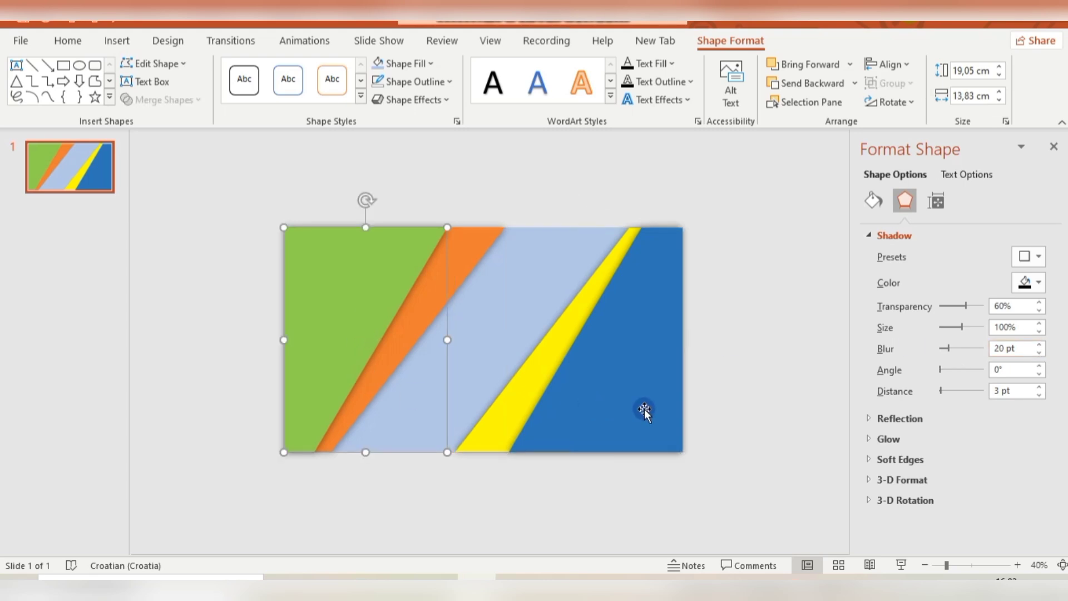
click(794, 279)
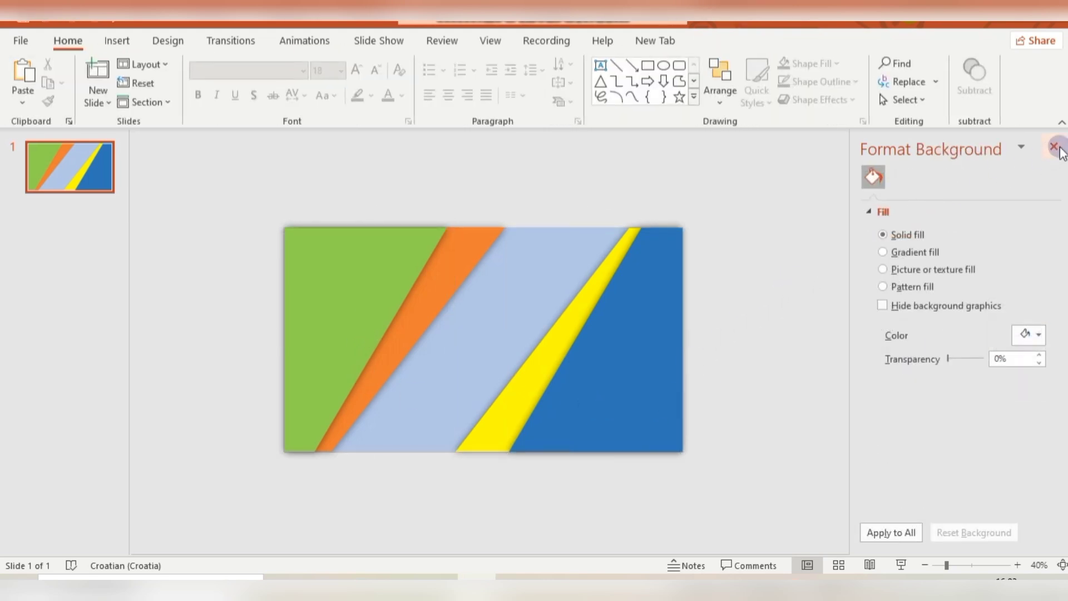
click(1055, 148)
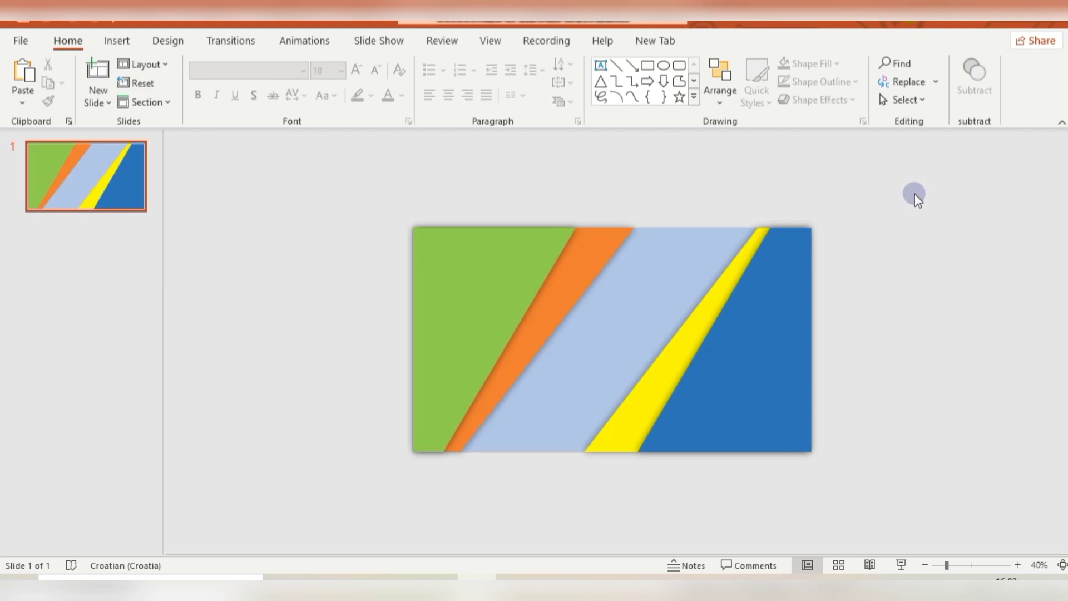
Step: Set the slide background to the mountain-lake photo from Desktop\nature, then select all stripe shapes
right_click(917, 198)
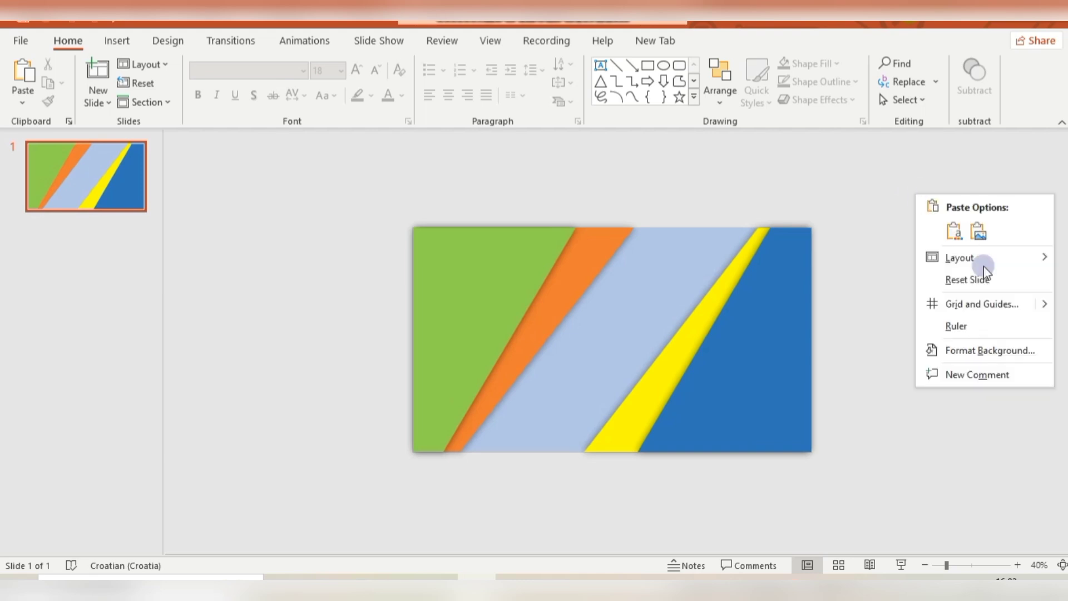
click(981, 350)
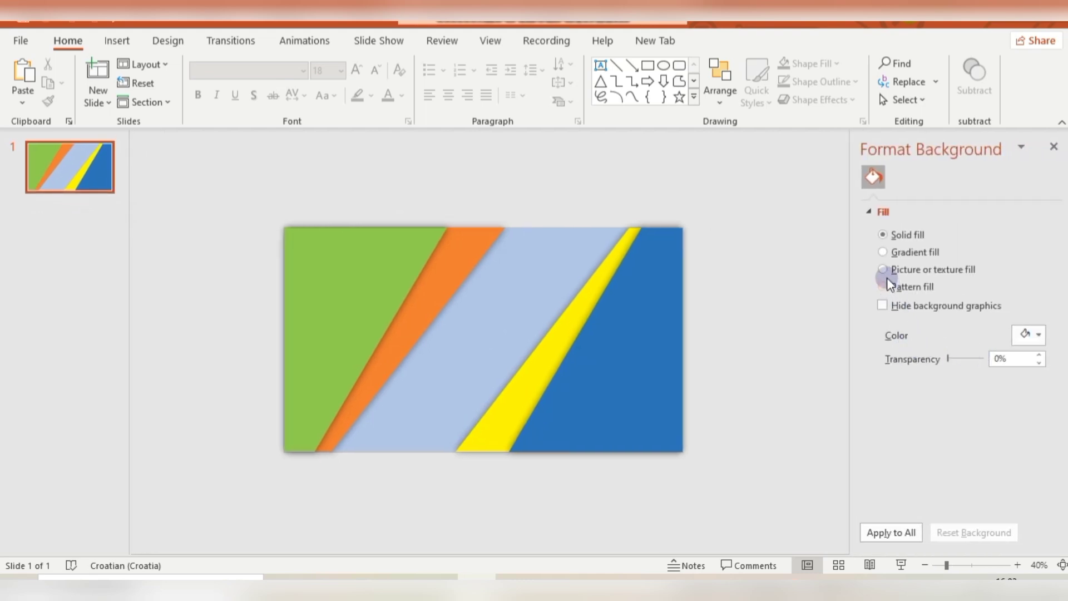
click(886, 272)
click(894, 353)
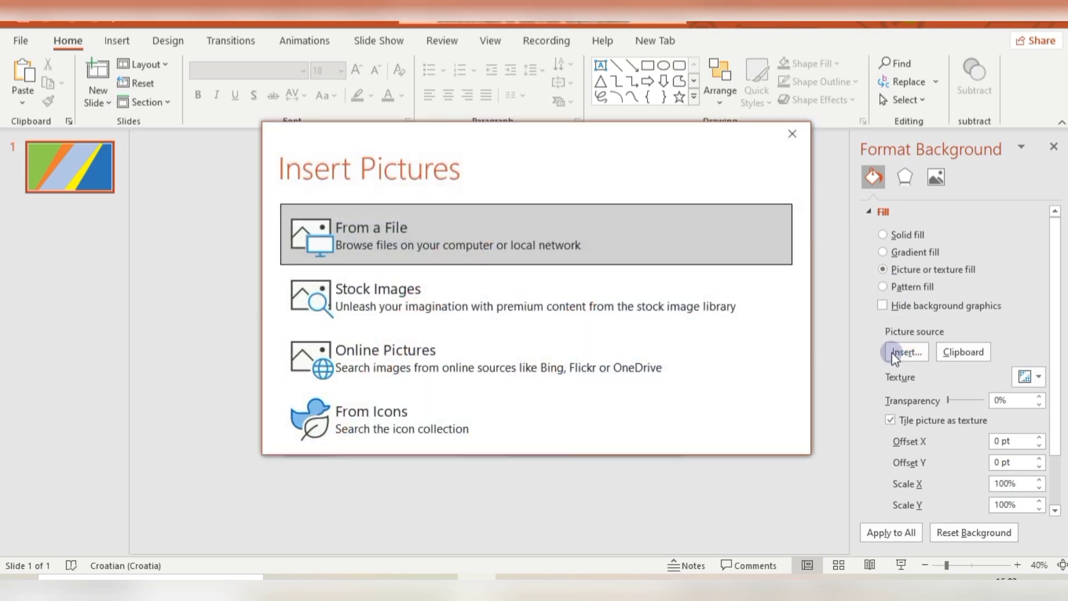
click(463, 225)
click(246, 290)
double_click(448, 306)
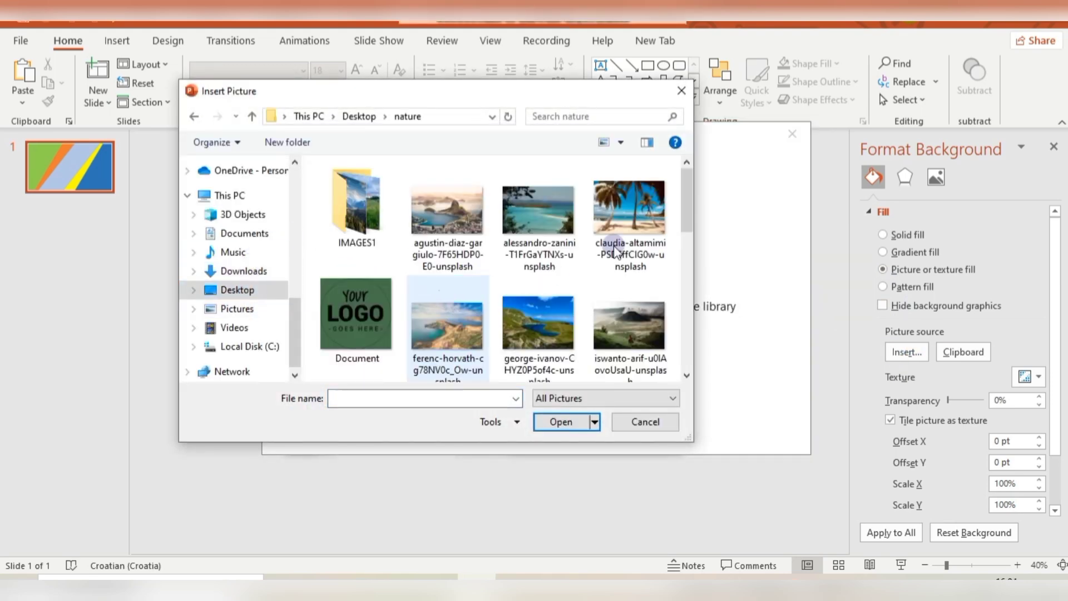
drag(683, 189, 690, 209)
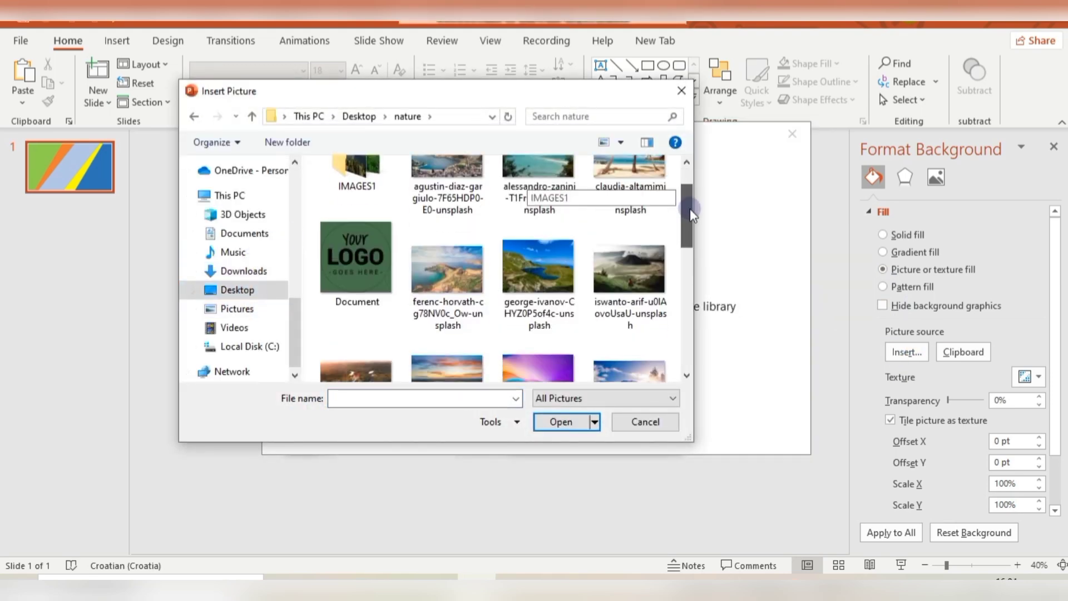
click(536, 256)
click(573, 417)
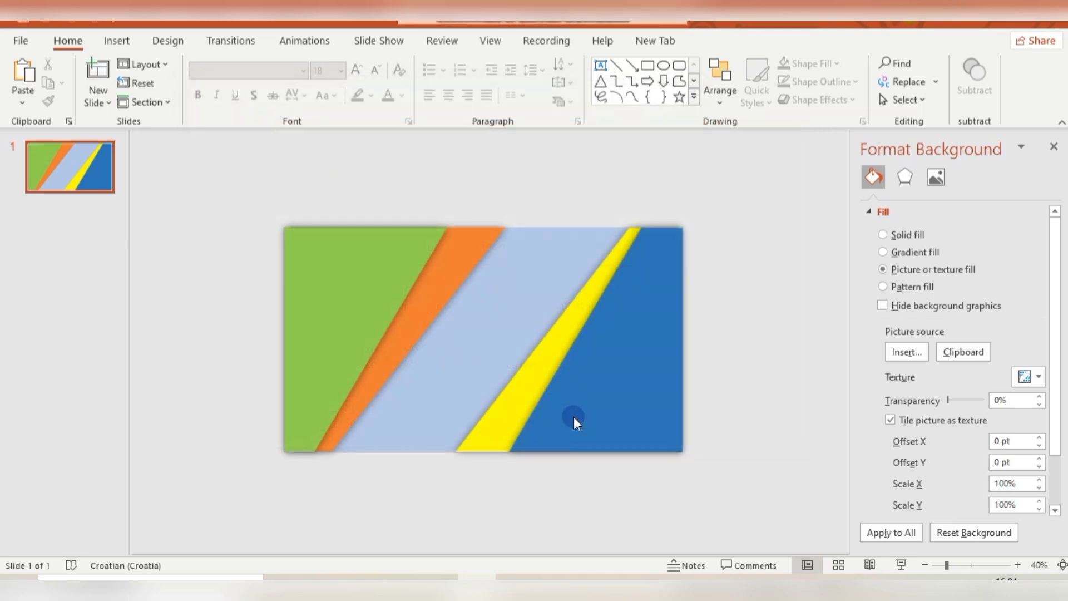
click(1056, 145)
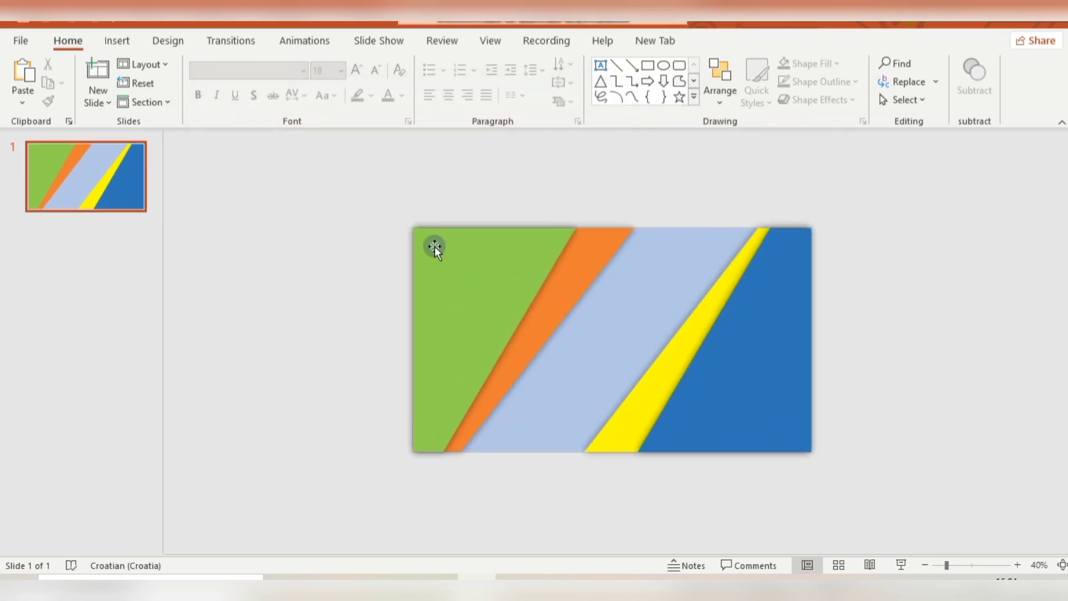
drag(313, 173, 956, 501)
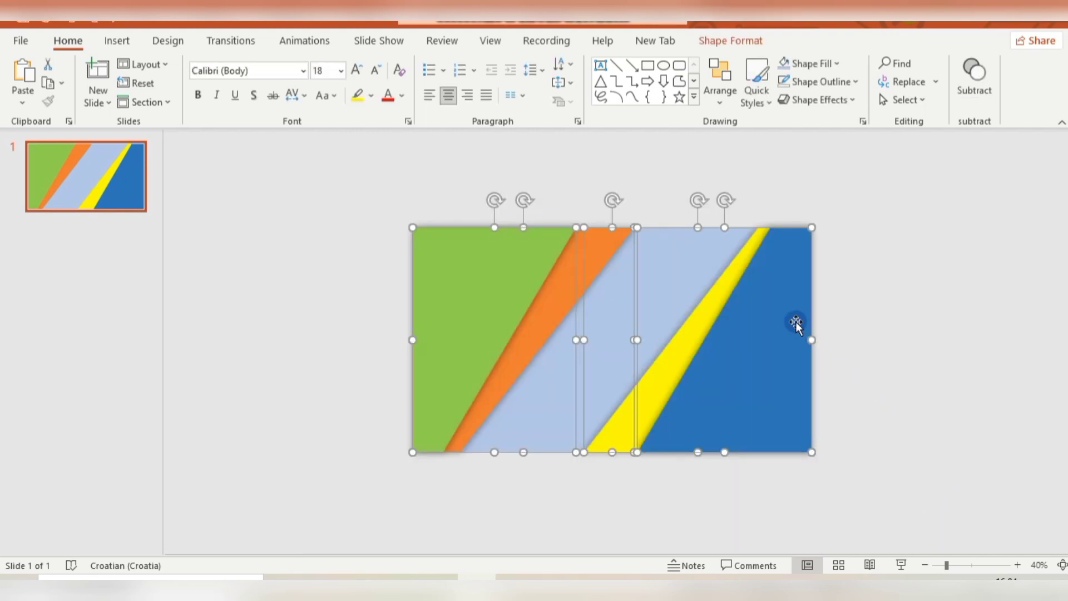
Step: Fill the selected stripes with Slide background fill so the lake photo shows through
right_click(779, 285)
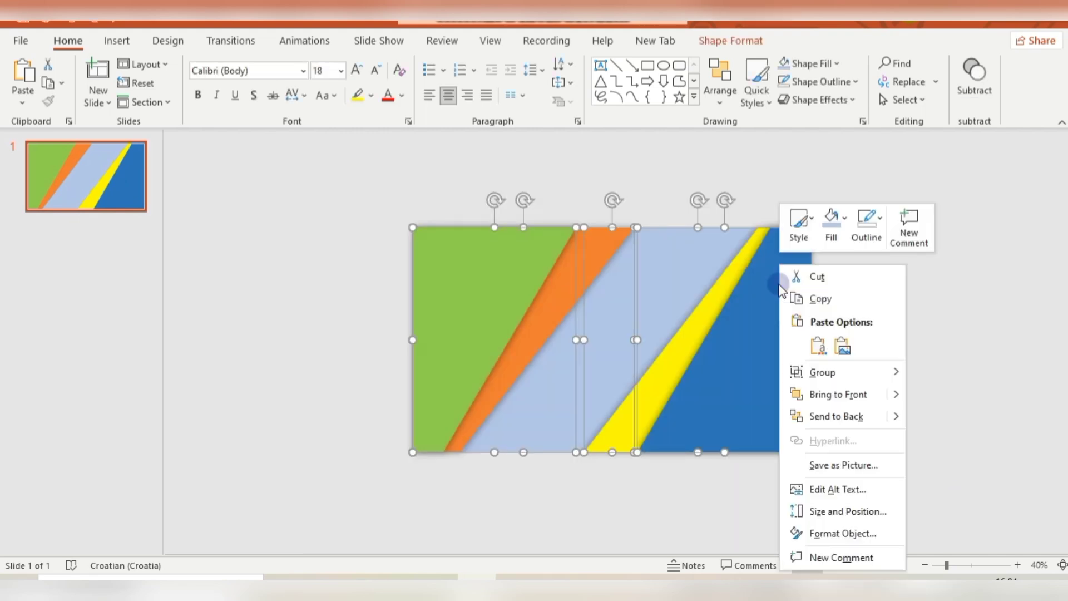
click(855, 533)
click(883, 345)
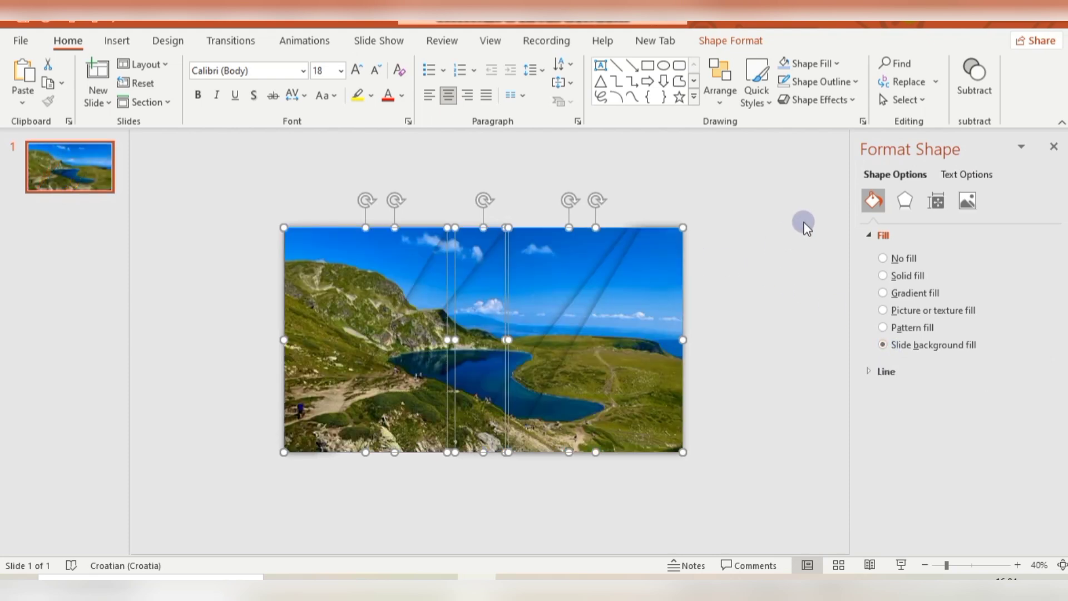
click(689, 230)
Step: Give the two left stripe pieces a centred outer shadow in an eyedropped photo blue, 30 pt blur
click(351, 284)
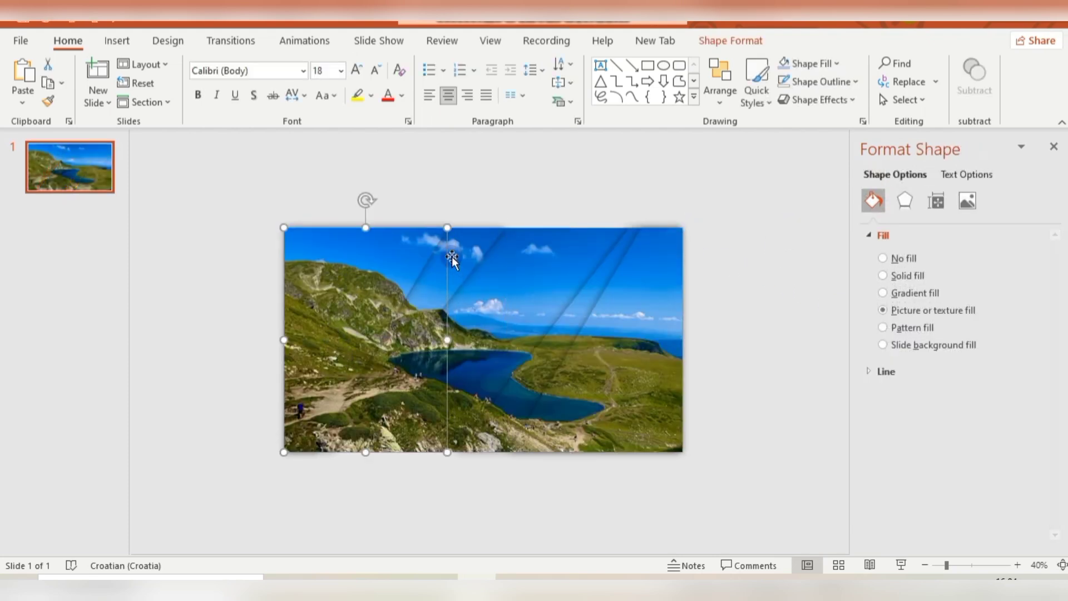
shift+click(455, 253)
click(905, 200)
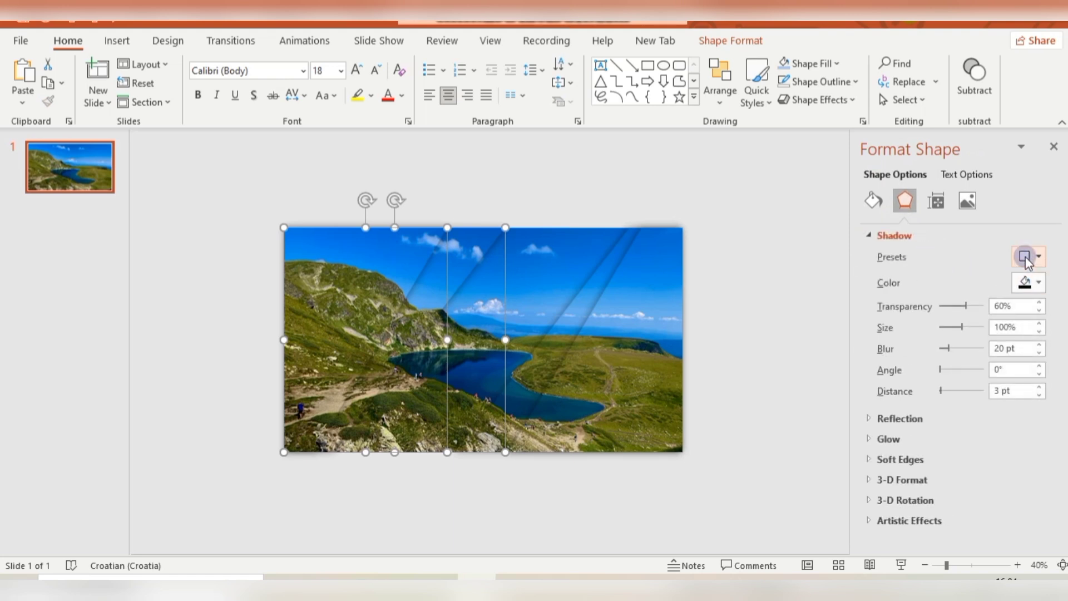
click(1028, 256)
scroll(975, 370, down, 2)
click(976, 370)
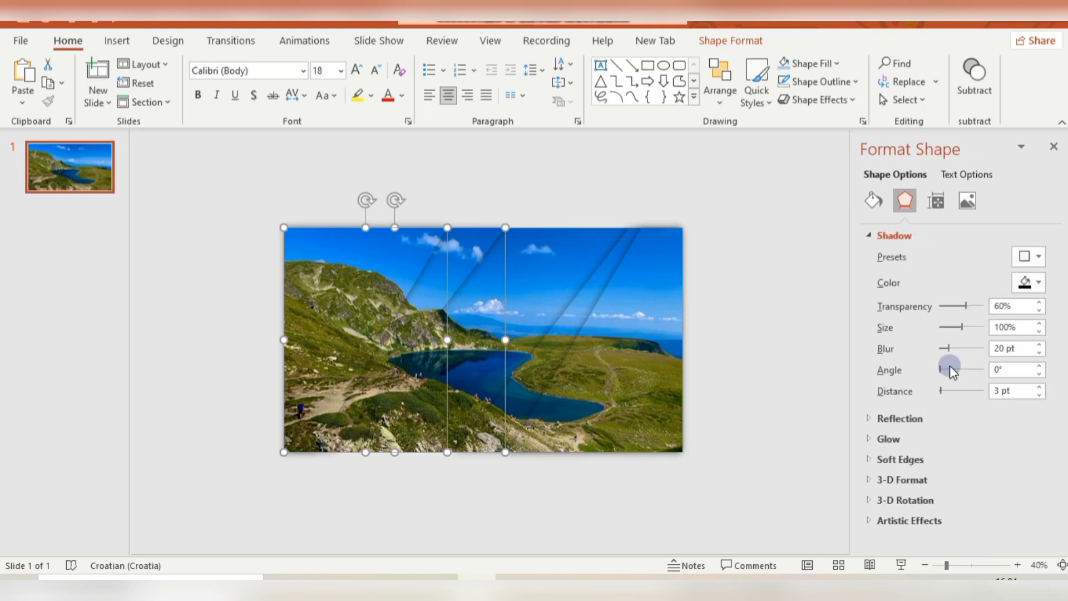
click(1030, 282)
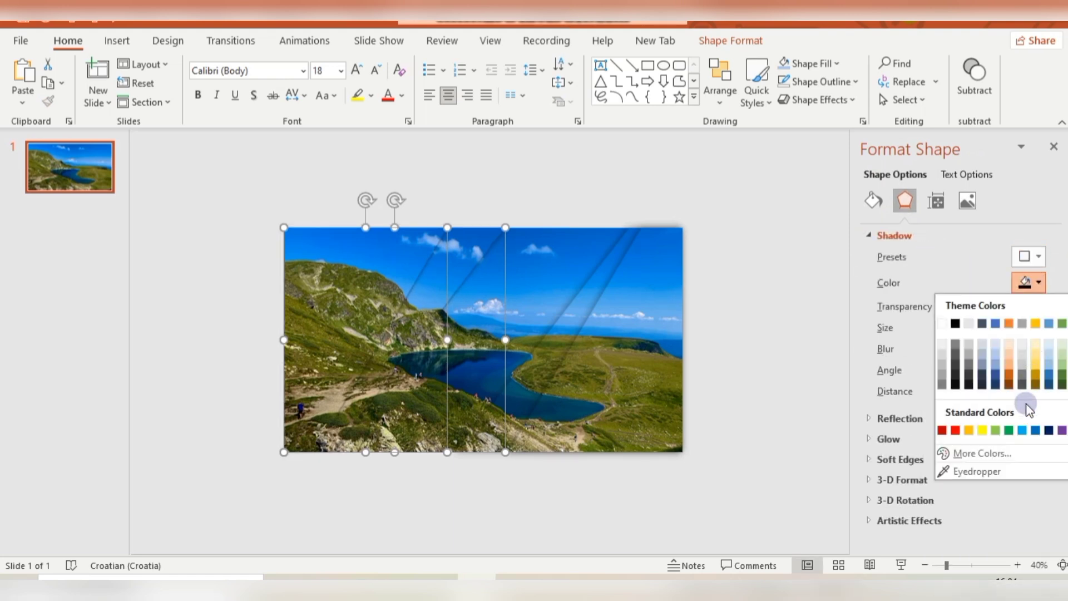
click(987, 471)
click(551, 267)
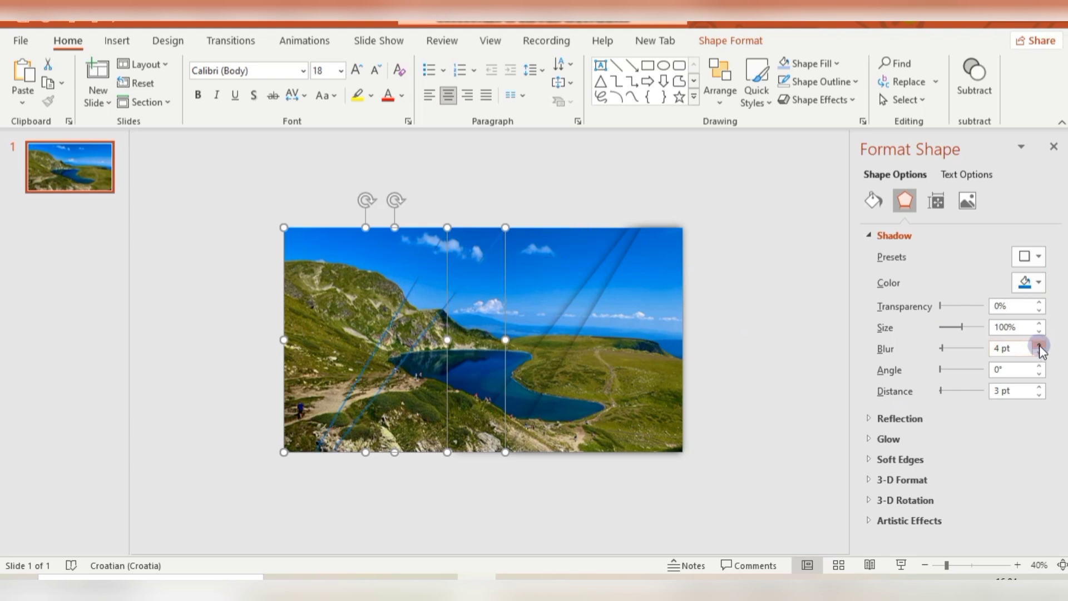
drag(1041, 345, 1040, 346)
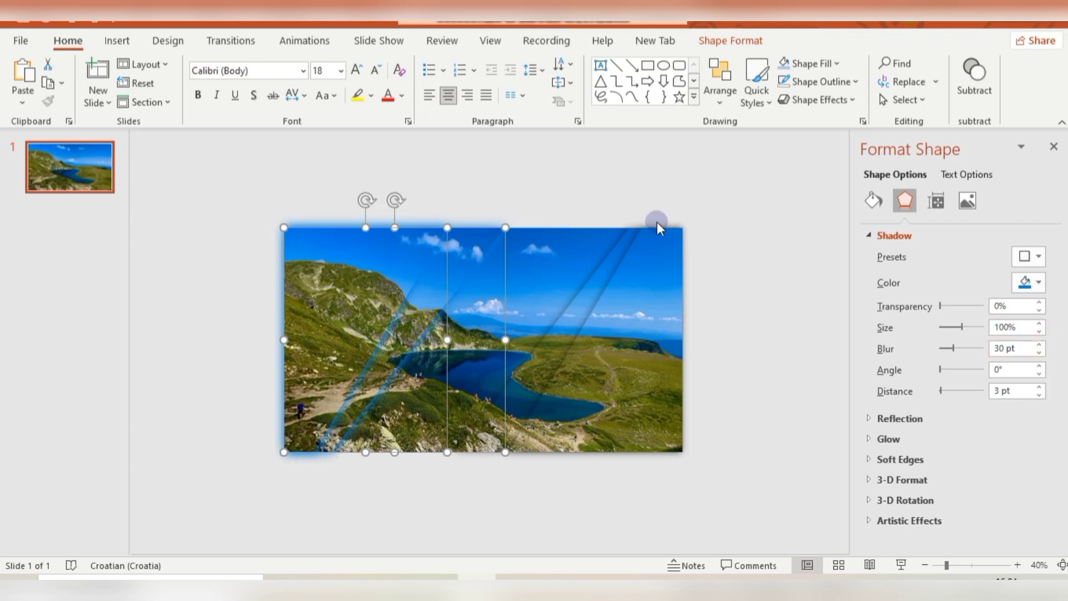
click(721, 291)
click(639, 349)
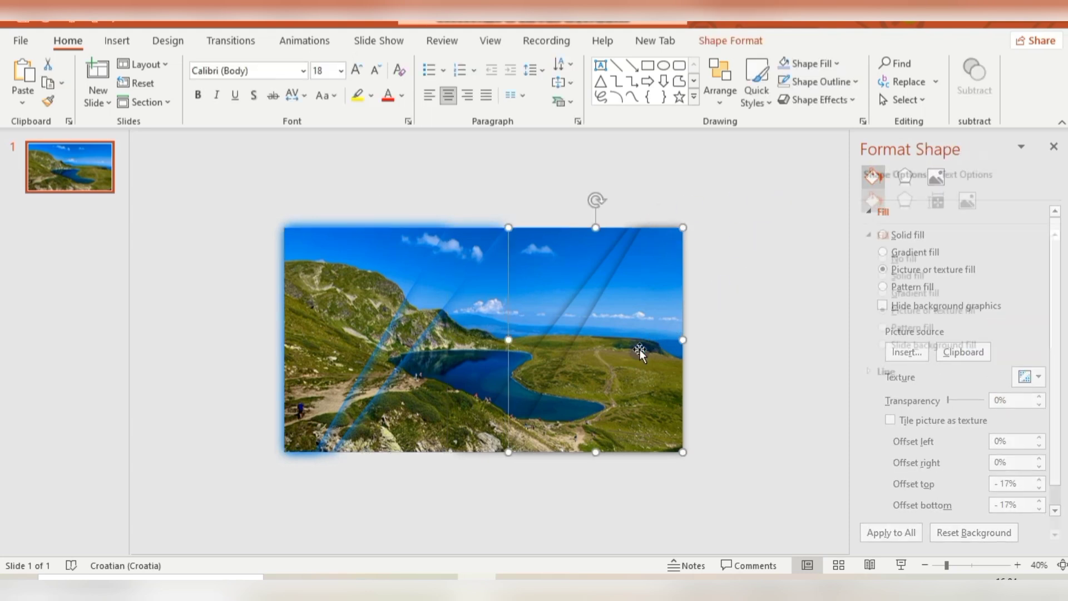
Step: Give the selected right-hand stripe pieces an outer shadow in the sky's blue, eyedropped from the photo
shift+click(494, 415)
click(912, 215)
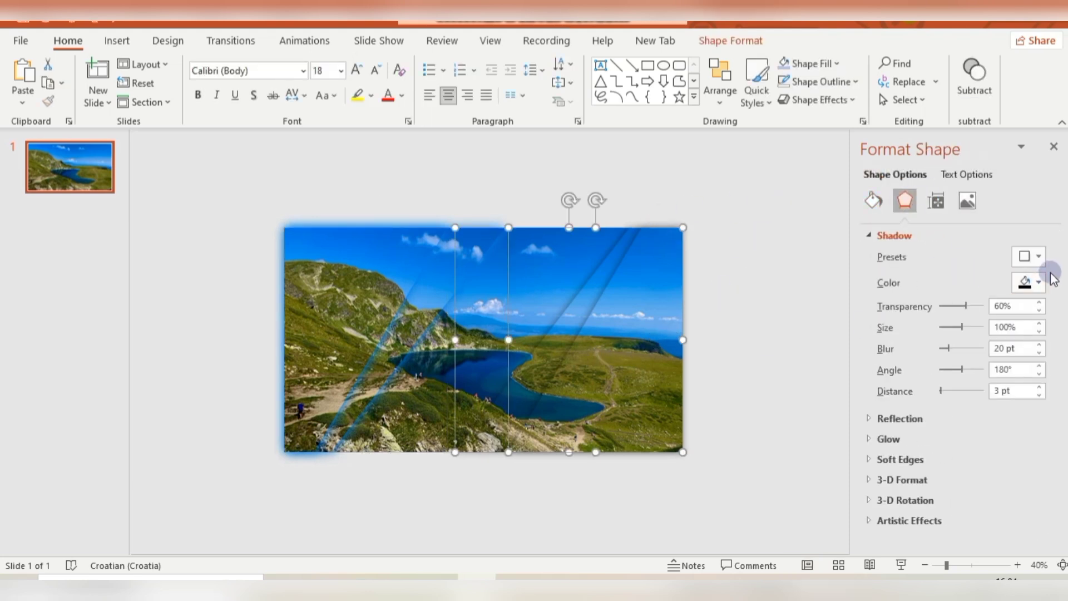
click(1030, 257)
click(1042, 428)
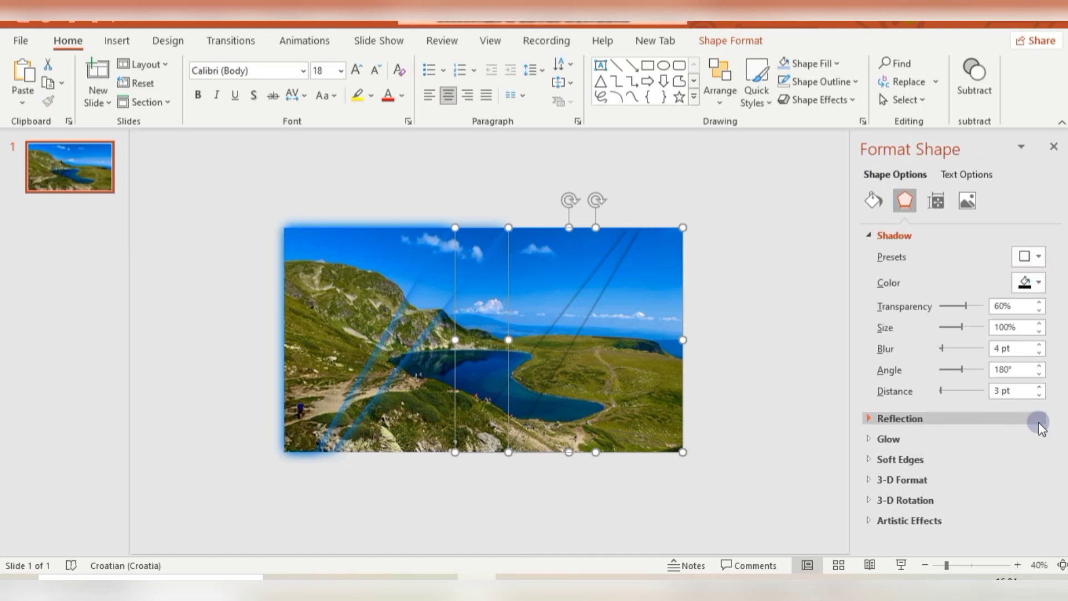
click(1039, 283)
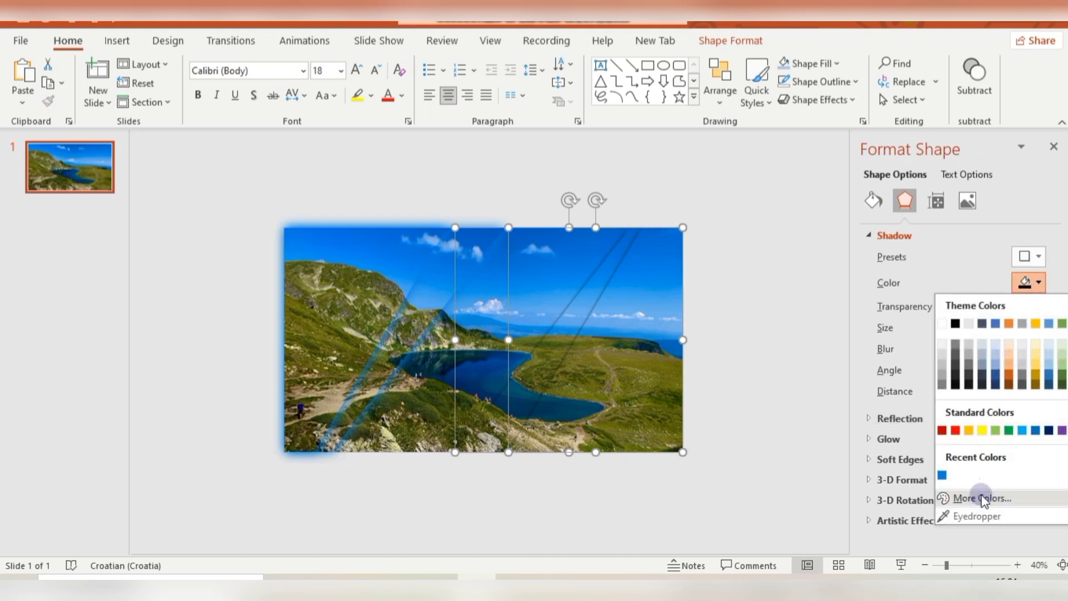
click(996, 515)
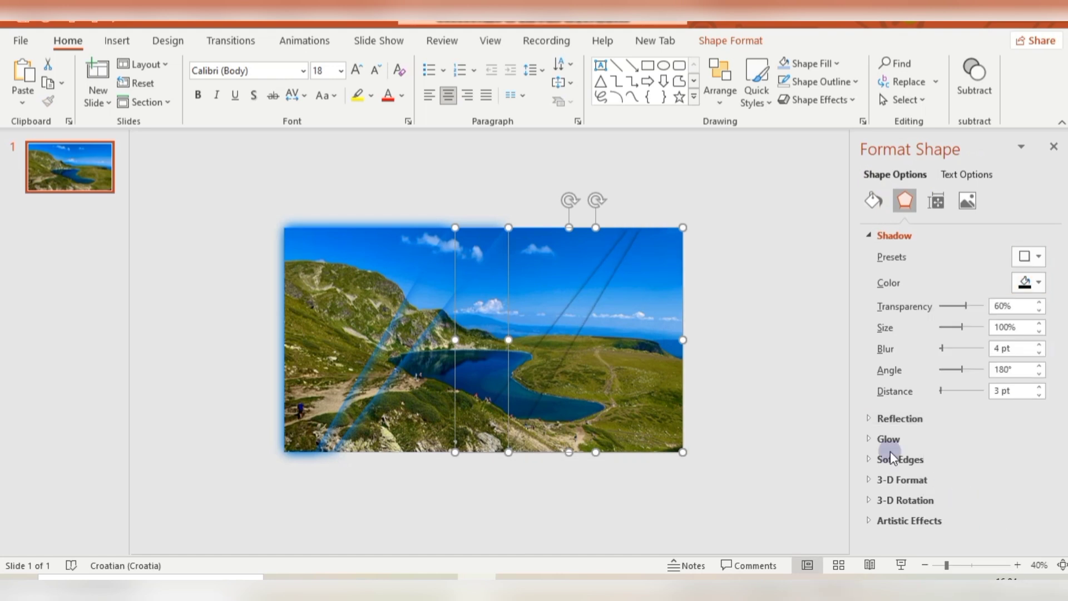
click(560, 281)
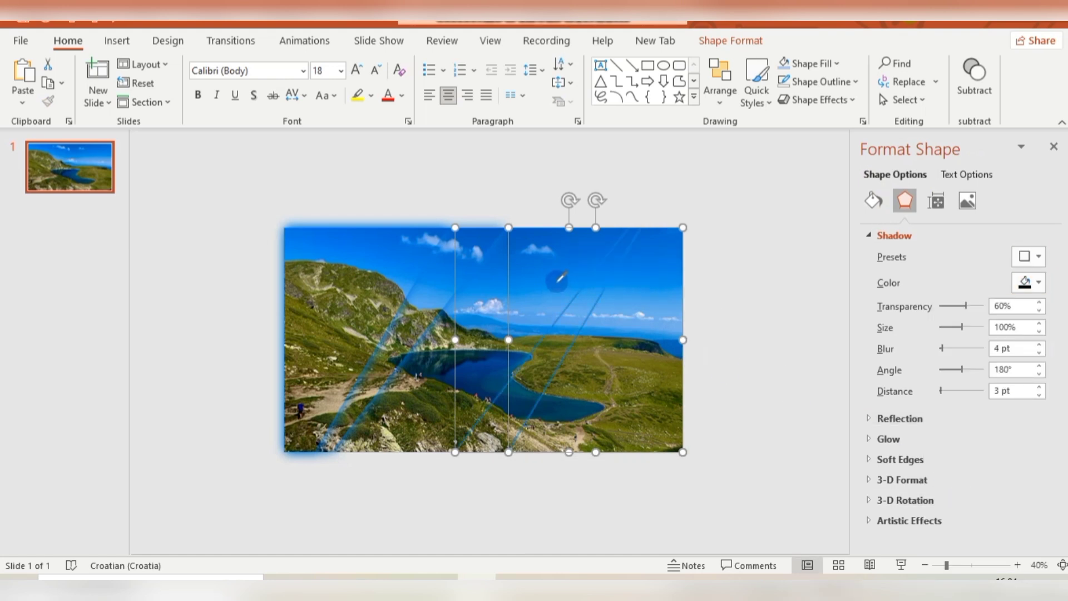
Step: Raise the shadow blur to 30 pt and close the Format Shape pane
click(1039, 345)
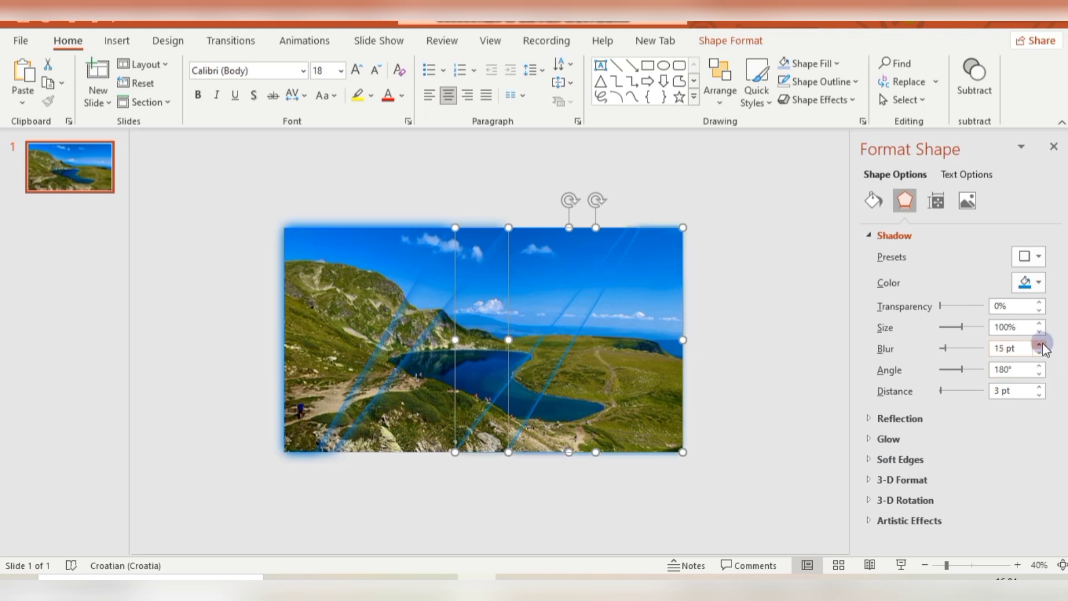
click(1040, 345)
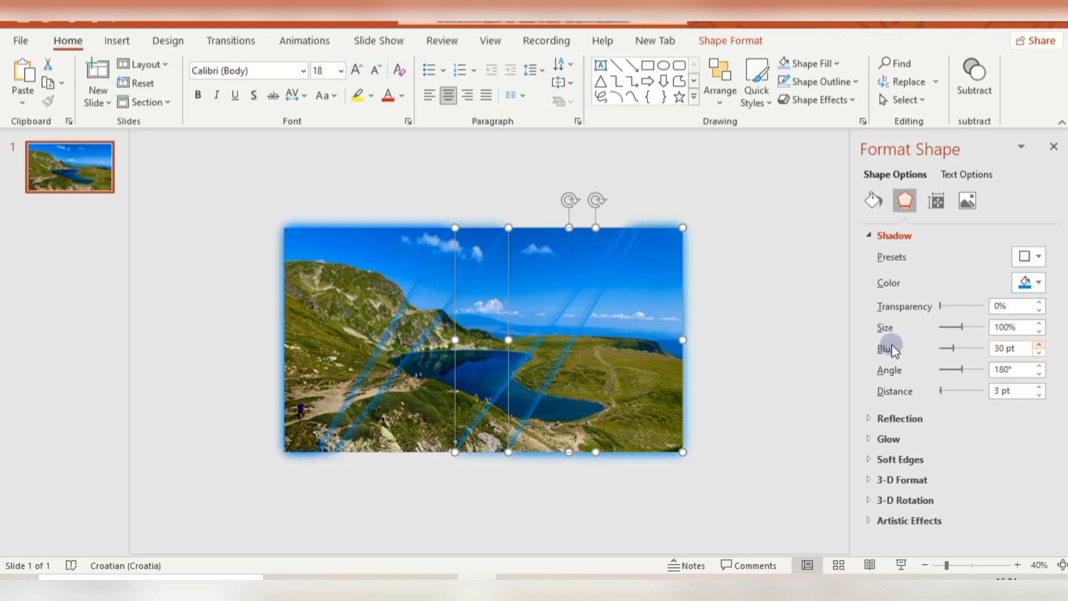
click(1054, 147)
click(944, 243)
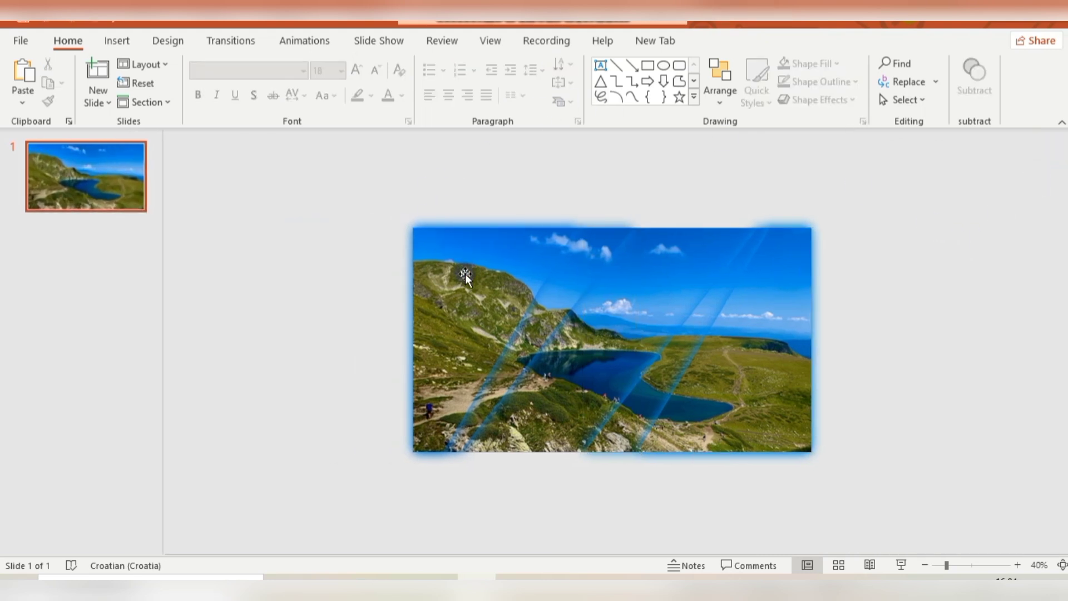